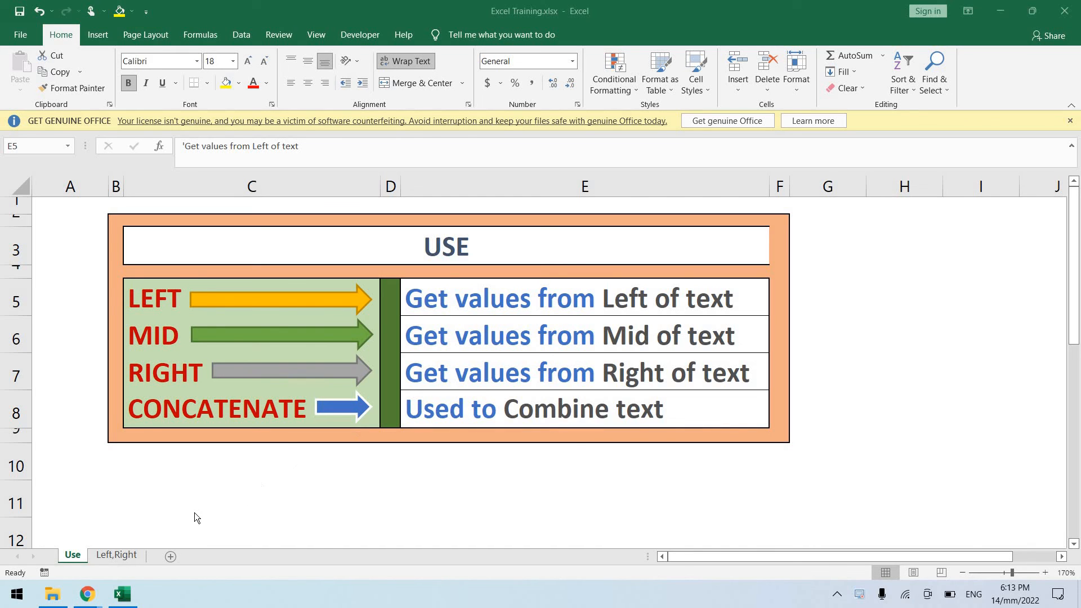
# On the Left,Right sheet, clear the Year, Months and Day results in E9:G13.
pyautogui.click(113, 556)
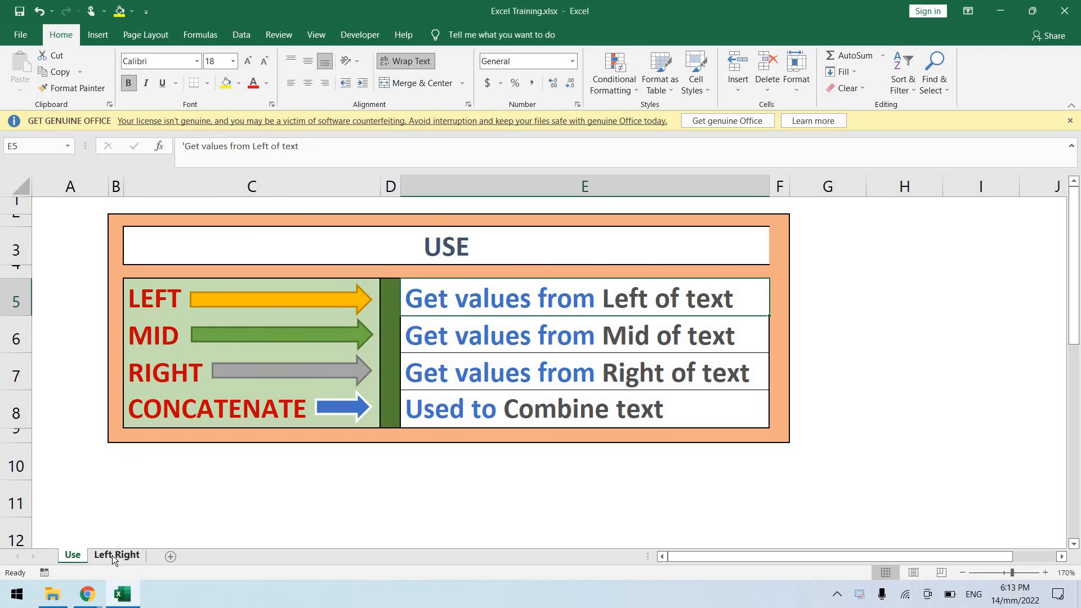
pyautogui.click(112, 555)
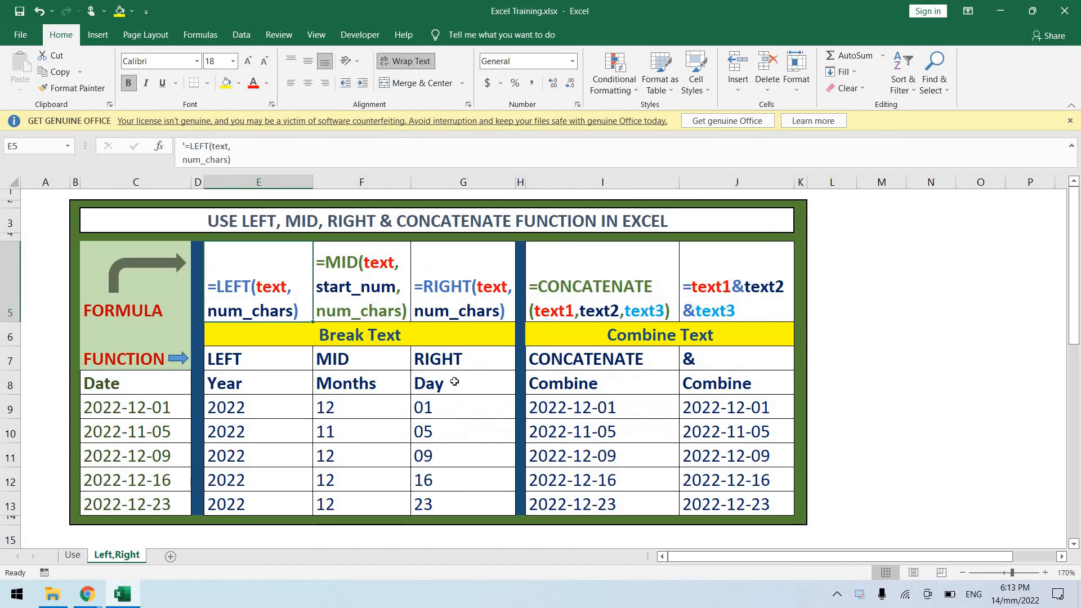
pyautogui.click(250, 407)
pyautogui.hotkey('shift', 'Right')
pyautogui.hotkey('shift', 'Right')
pyautogui.hotkey('shift', 'Right')
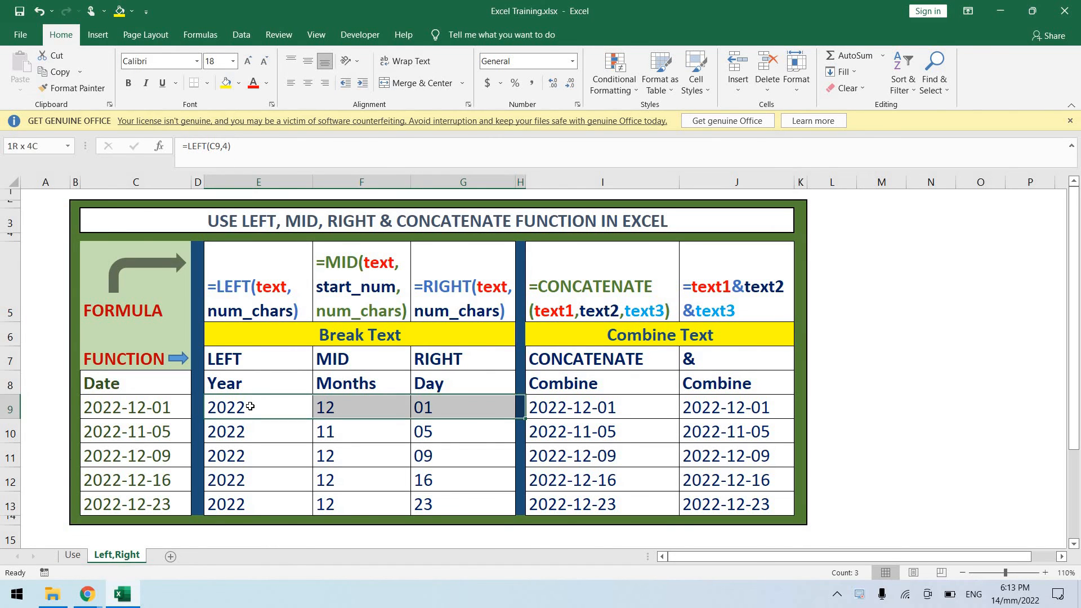
pyautogui.hotkey('shift', 'Left')
pyautogui.hotkey('shift', 'Down')
pyautogui.hotkey('shift', 'Down')
pyautogui.hotkey('shift', 'Down')
pyautogui.hotkey('shift', 'Down')
pyautogui.press('Delete')
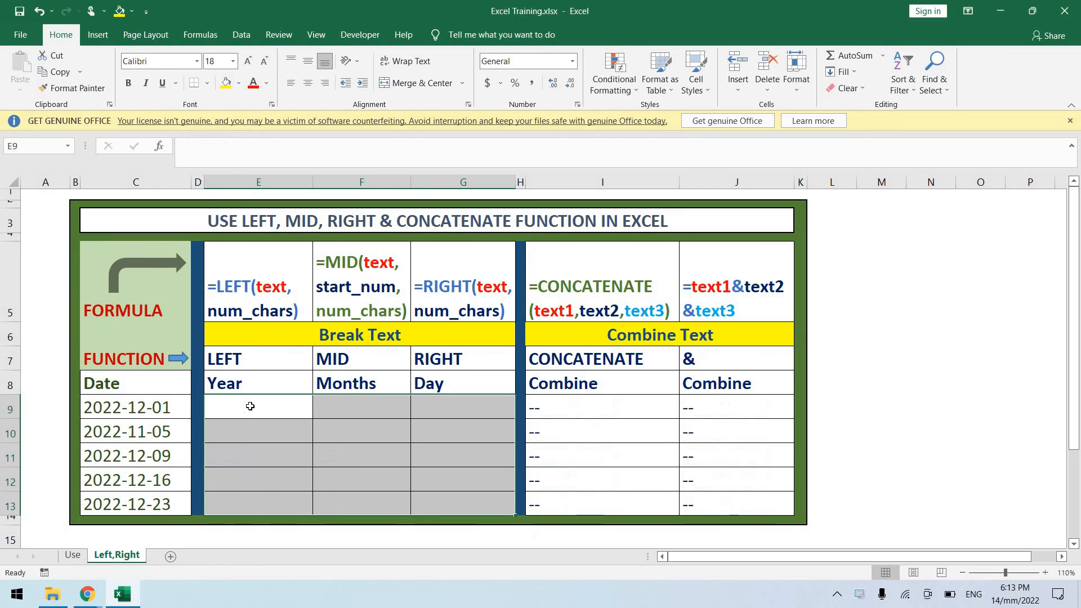
# Clear both columns of Combine Text results in I9:J13.
pyautogui.press('Right')
pyautogui.press('Right')
pyautogui.press('Right')
pyautogui.press('Right')
pyautogui.hotkey('shift', 'Right')
pyautogui.hotkey('shift', 'Down')
pyautogui.hotkey('shift', 'Down')
pyautogui.hotkey('shift', 'Down')
pyautogui.hotkey('shift', 'Down')
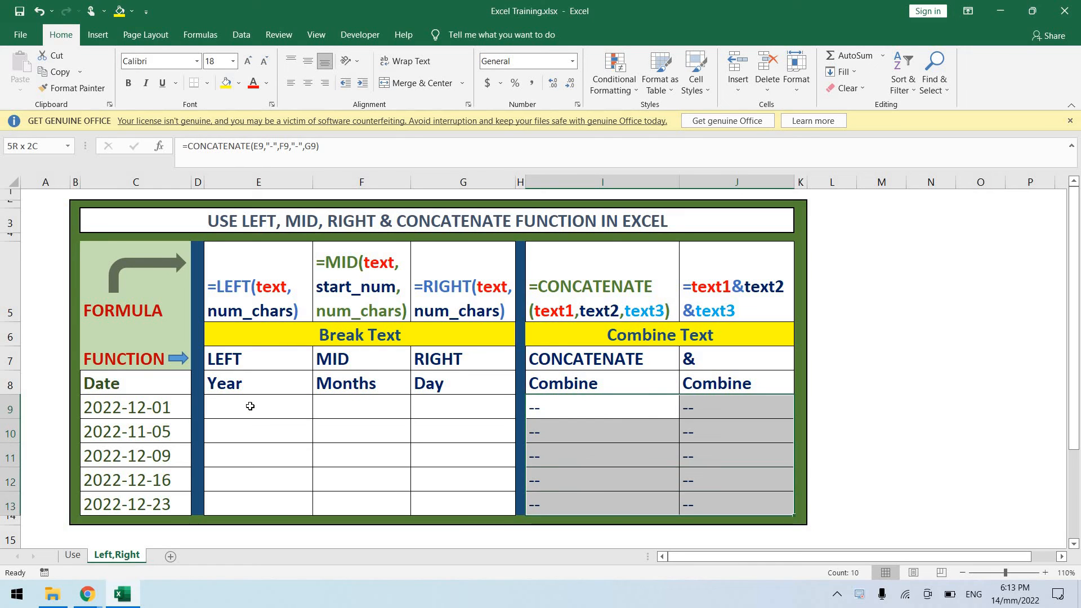
pyautogui.press('Delete')
# Examine the source dates in column C and the LEFT, MID and RIGHT headings in row 7.
pyautogui.press('Left')
pyautogui.press('Left')
pyautogui.press('Left')
pyautogui.press('Left')
pyautogui.press('Left')
pyautogui.press('Left')
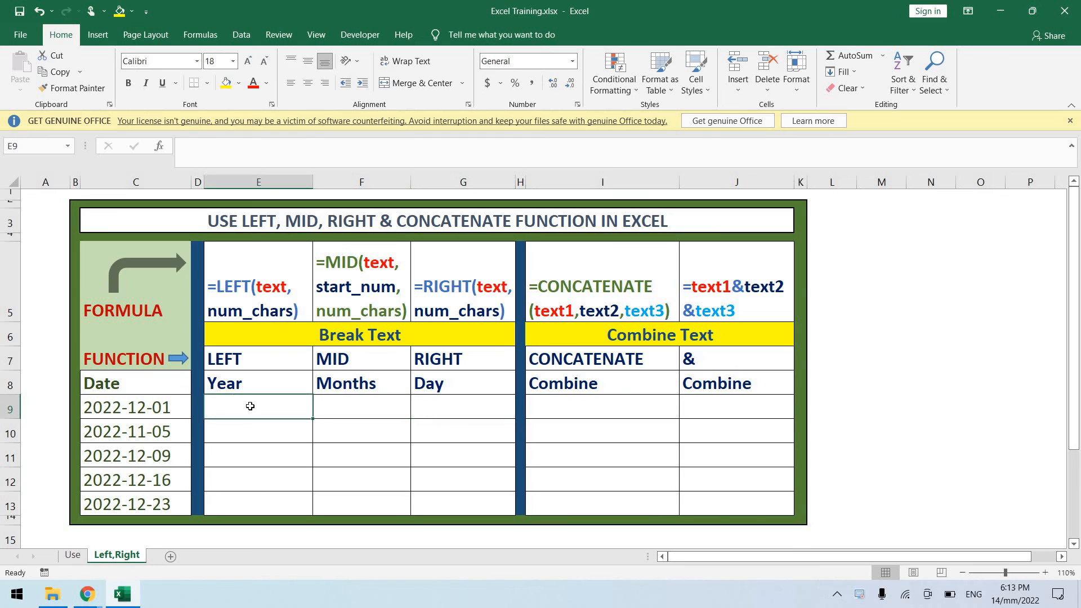
pyautogui.press('Down')
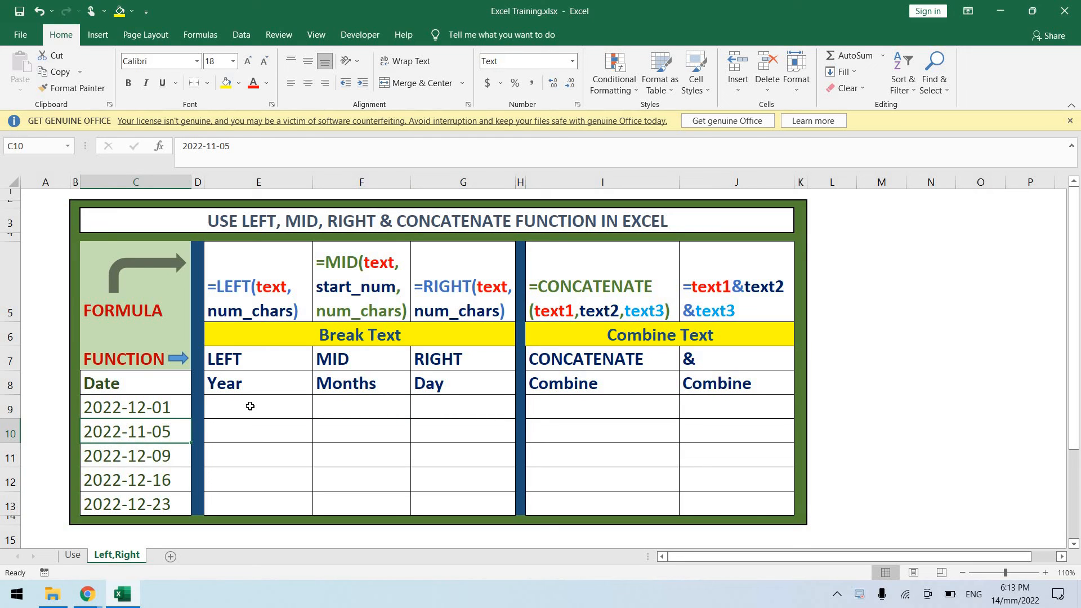
pyautogui.press('Down')
pyautogui.press('Up')
pyautogui.press('Up')
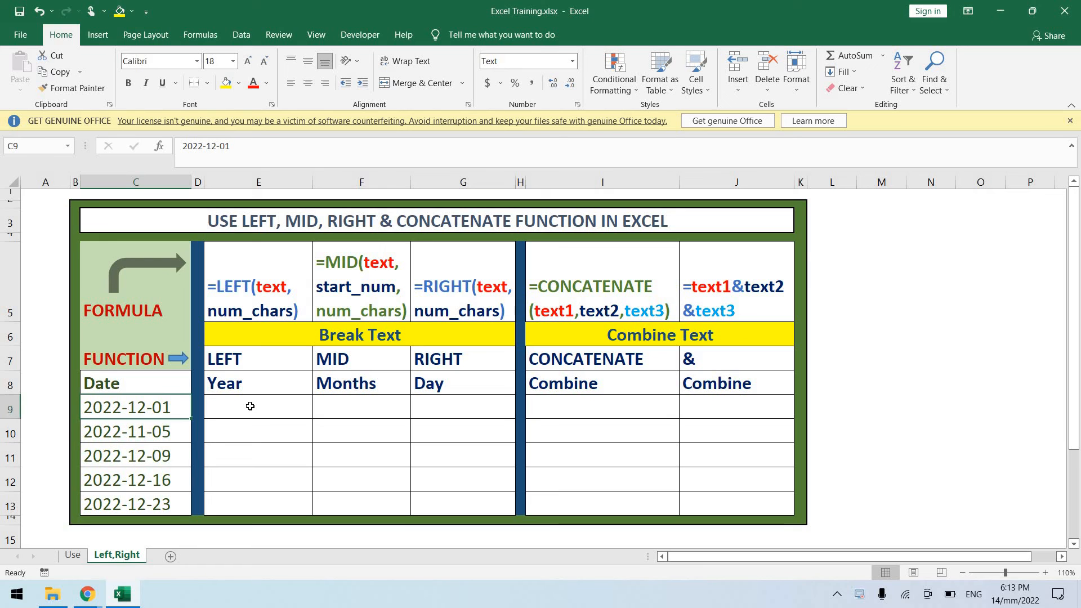
pyautogui.press('Right')
pyautogui.press('Right')
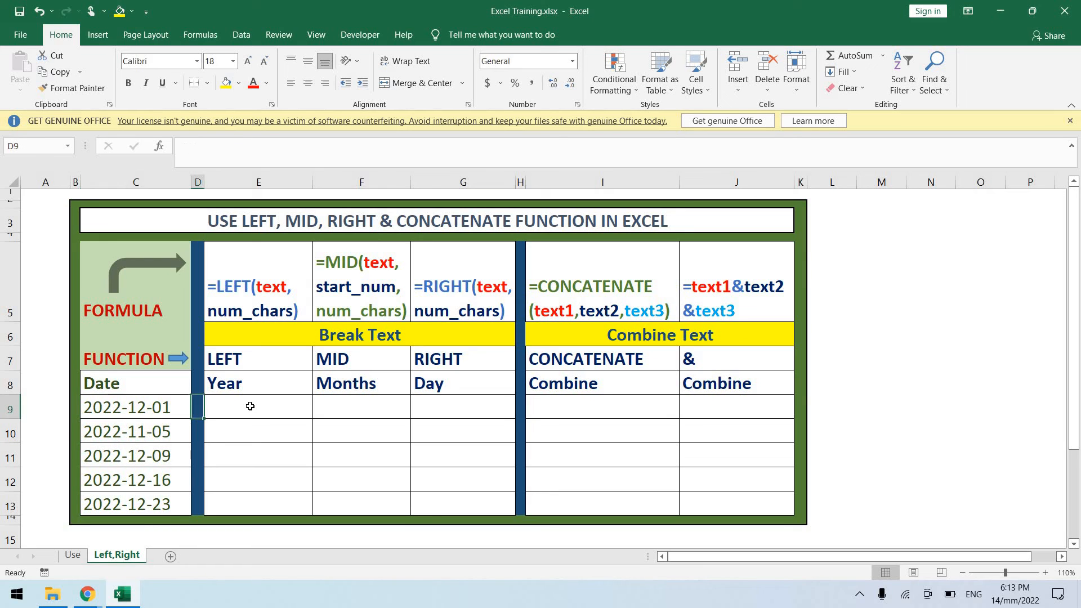
pyautogui.press('Left')
pyautogui.press('Left')
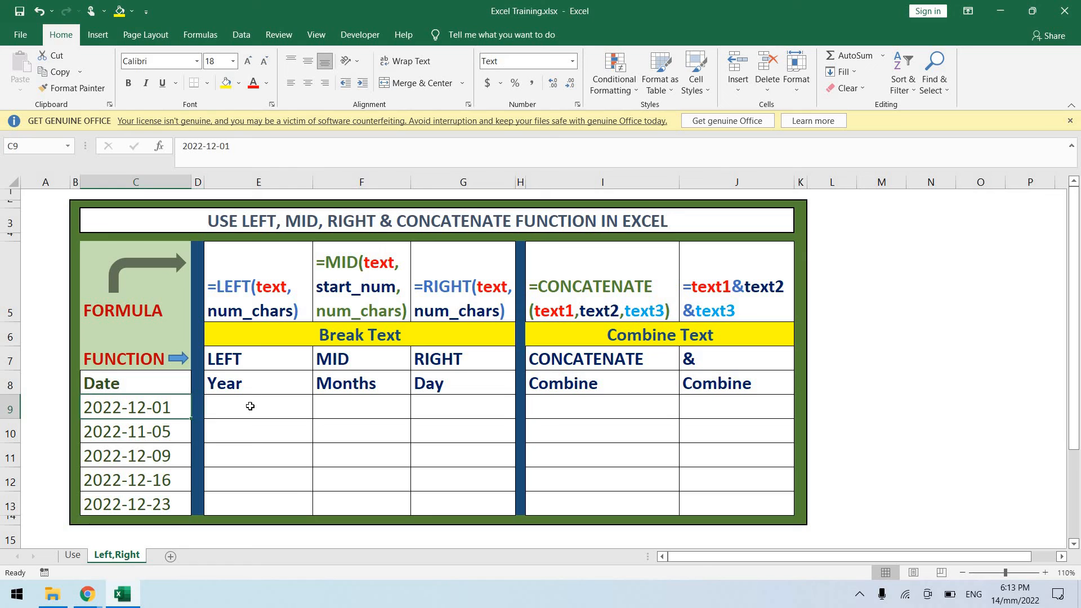
pyautogui.press('Right')
pyautogui.press('Right')
pyautogui.press('Up')
pyautogui.press('Up')
pyautogui.press('Right')
pyautogui.press('Right')
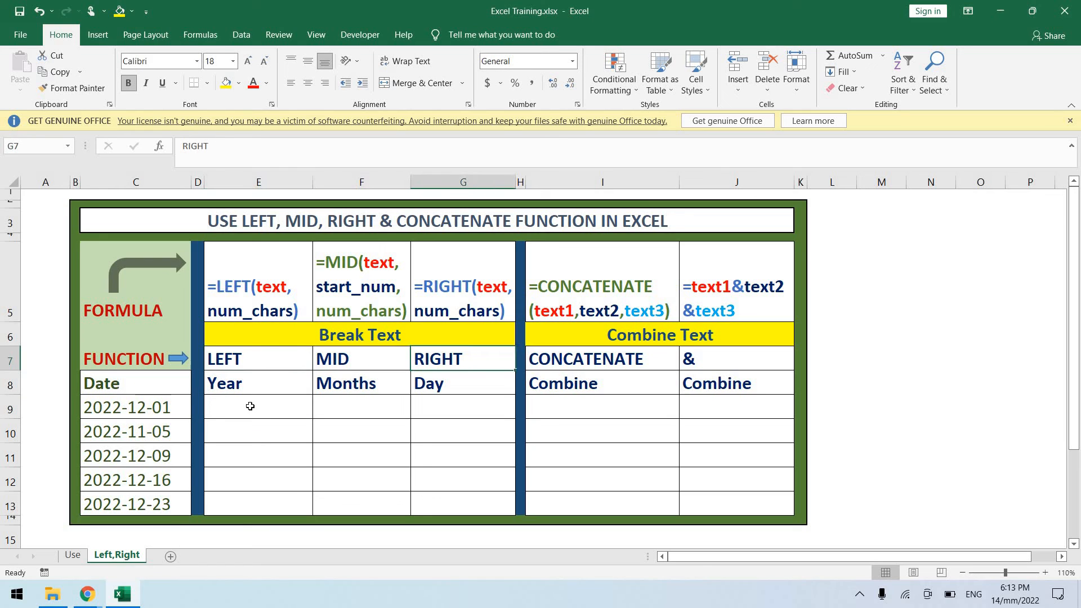
pyautogui.press('Left')
pyautogui.press('Left')
pyautogui.press('Left')
pyautogui.press('Left')
pyautogui.press('Down')
pyautogui.press('Down')
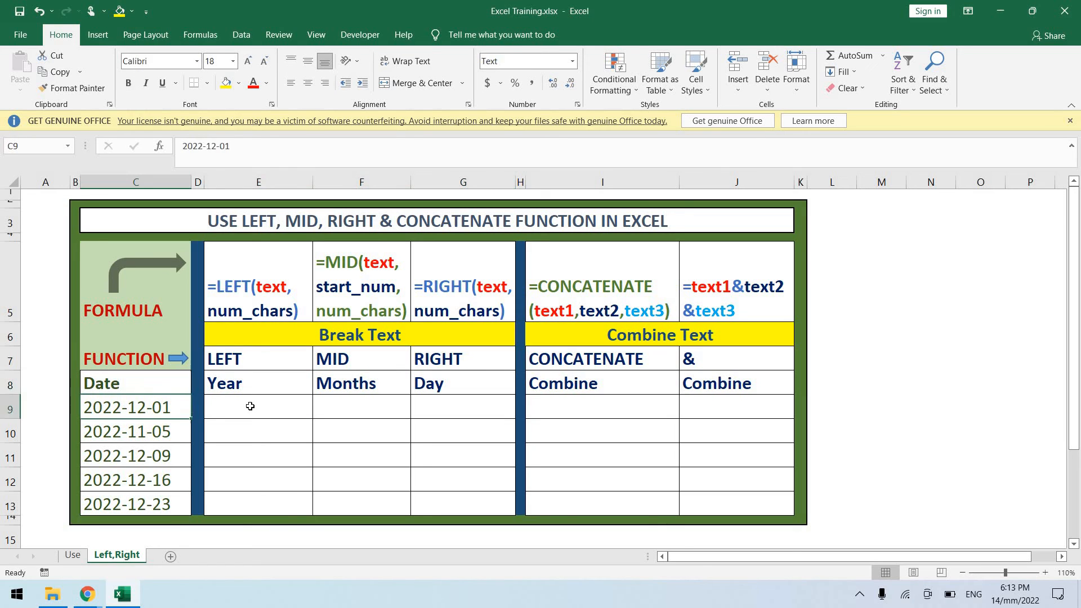
# Enter the formula =LEFT(C9,4) in E9 to extract the year from the first date.
pyautogui.press('Right')
pyautogui.press('Right')
pyautogui.write('=left')
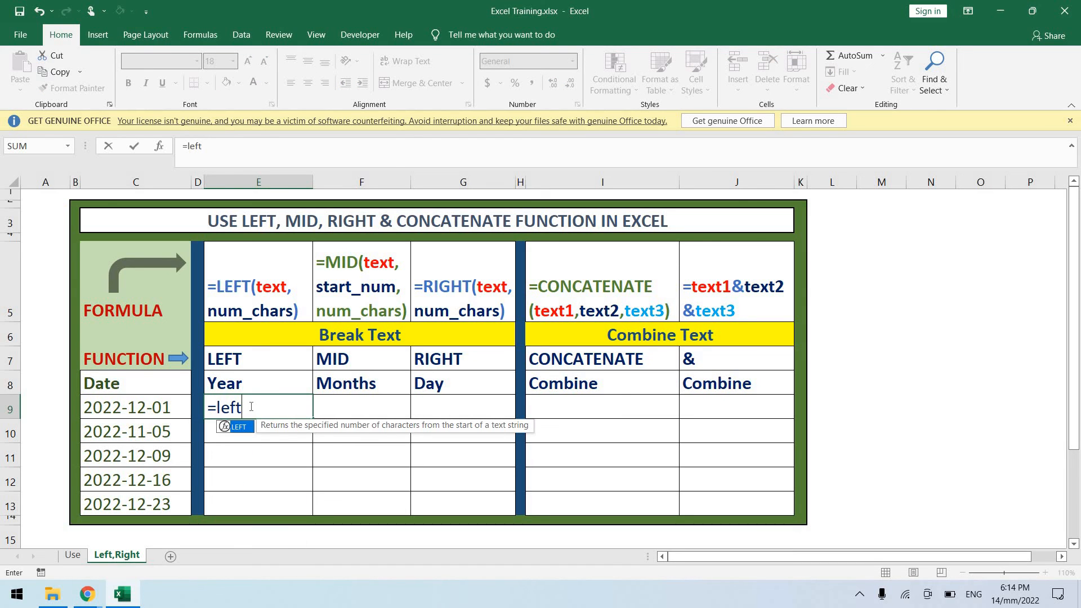
pyautogui.press('Tab')
pyautogui.press('Left')
pyautogui.press('Left')
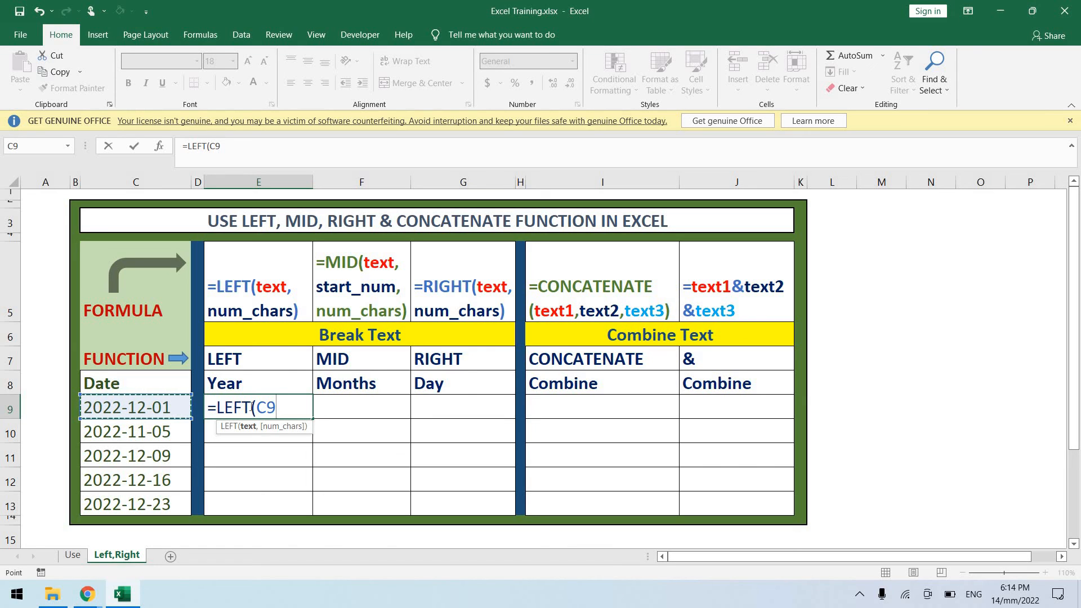
pyautogui.write(',')
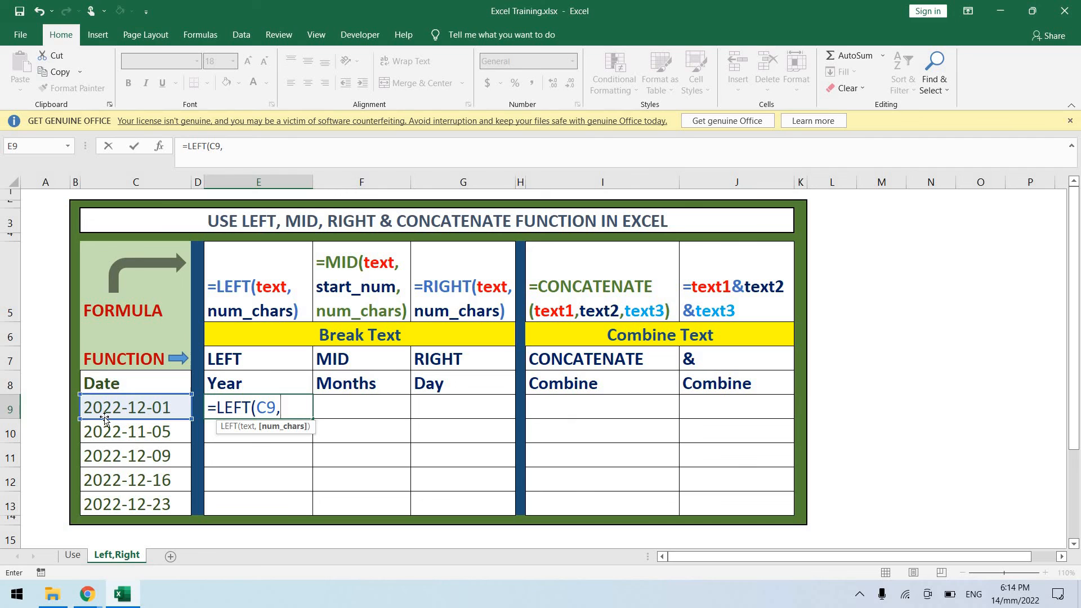
pyautogui.write('4)')
pyautogui.press('Return')
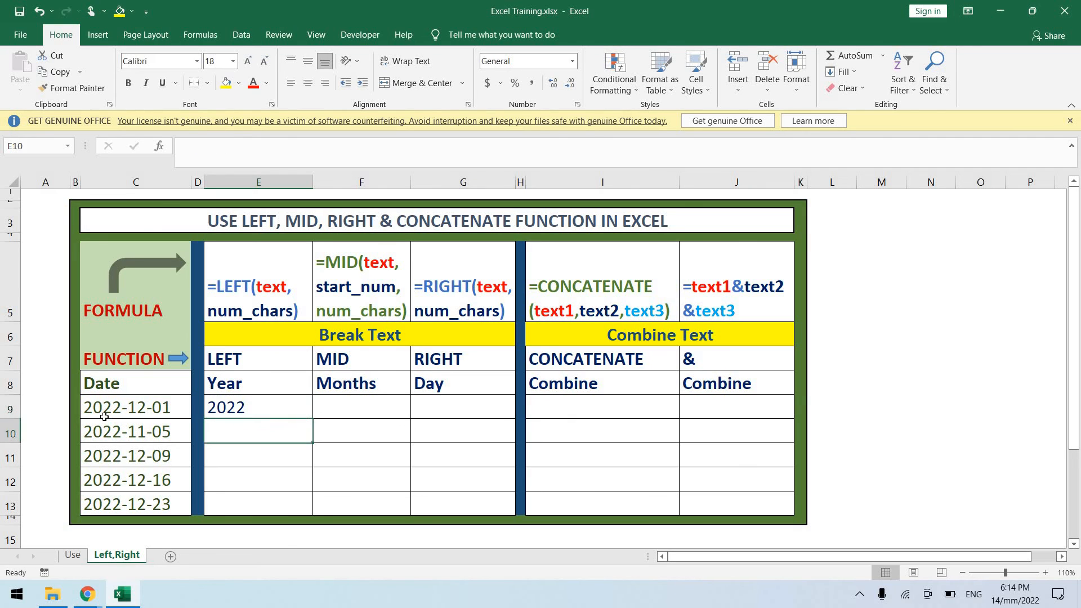
# Copy the LEFT formula from E9 into E10:E13 to fill the Year column.
pyautogui.press('Up')
pyautogui.hotkey('ctrl', 'c')
pyautogui.press('Down')
pyautogui.hotkey('shift', 'Down')
pyautogui.hotkey('shift', 'Down')
pyautogui.hotkey('shift', 'Down')
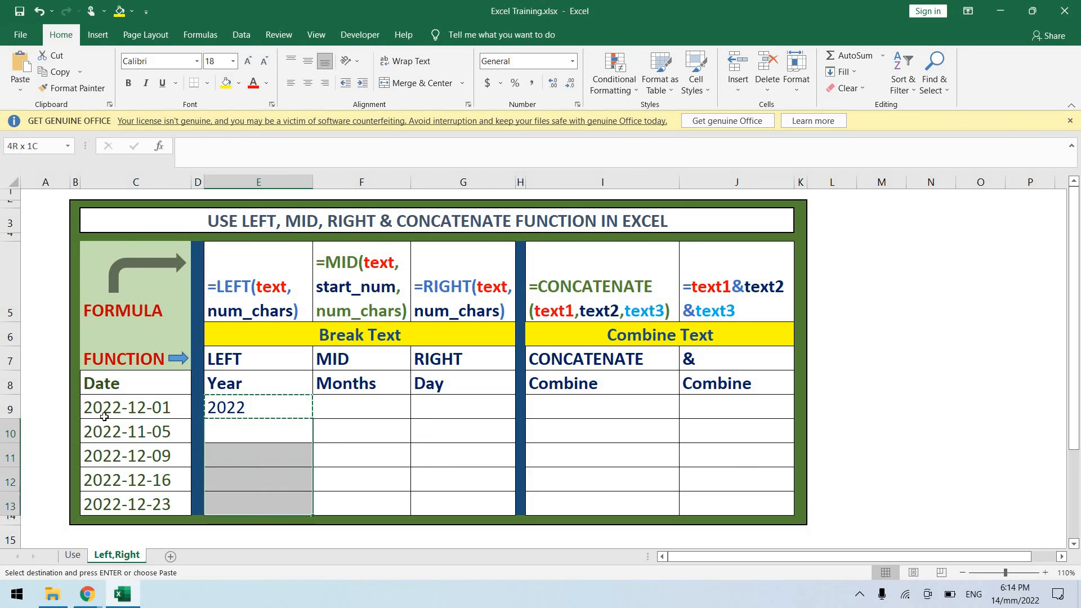
pyautogui.press('Return')
# Enter the formula =MID(C9,6,2) in F9 to extract the month from the first date.
pyautogui.click(105, 416)
pyautogui.press('Up')
pyautogui.press('Down')
pyautogui.press('Down')
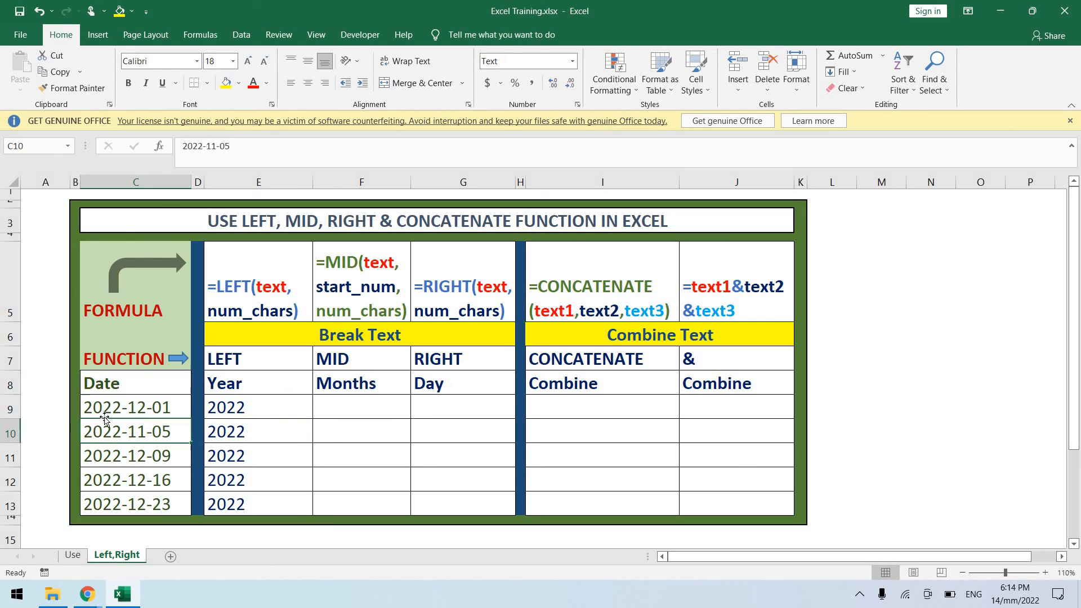
pyautogui.press('Up')
pyautogui.press('Right')
pyautogui.press('Right')
pyautogui.press('Right')
pyautogui.press('Up')
pyautogui.press('Down')
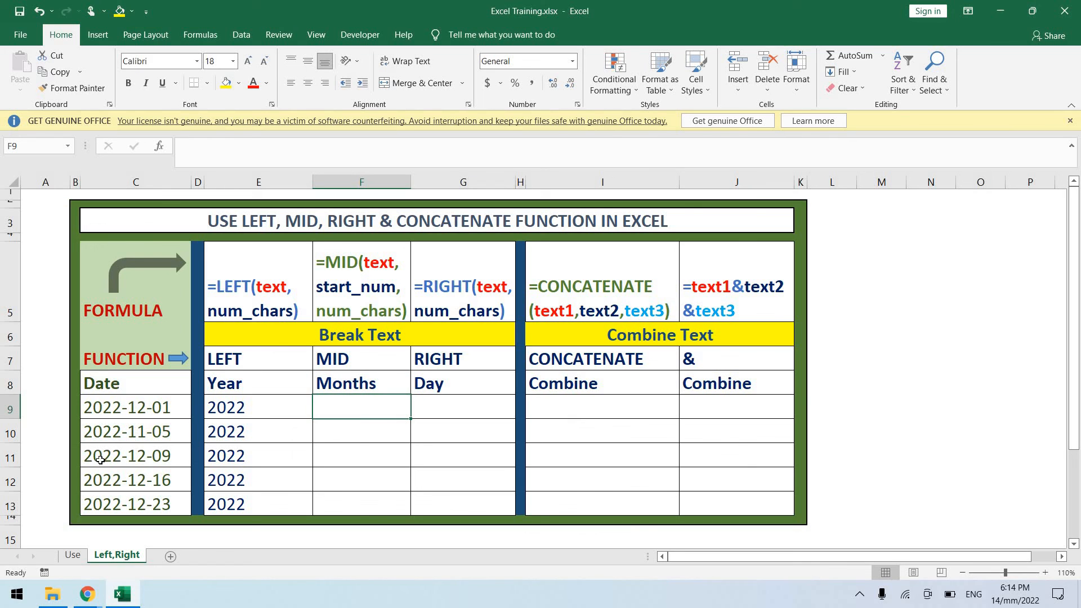
pyautogui.write('=mid')
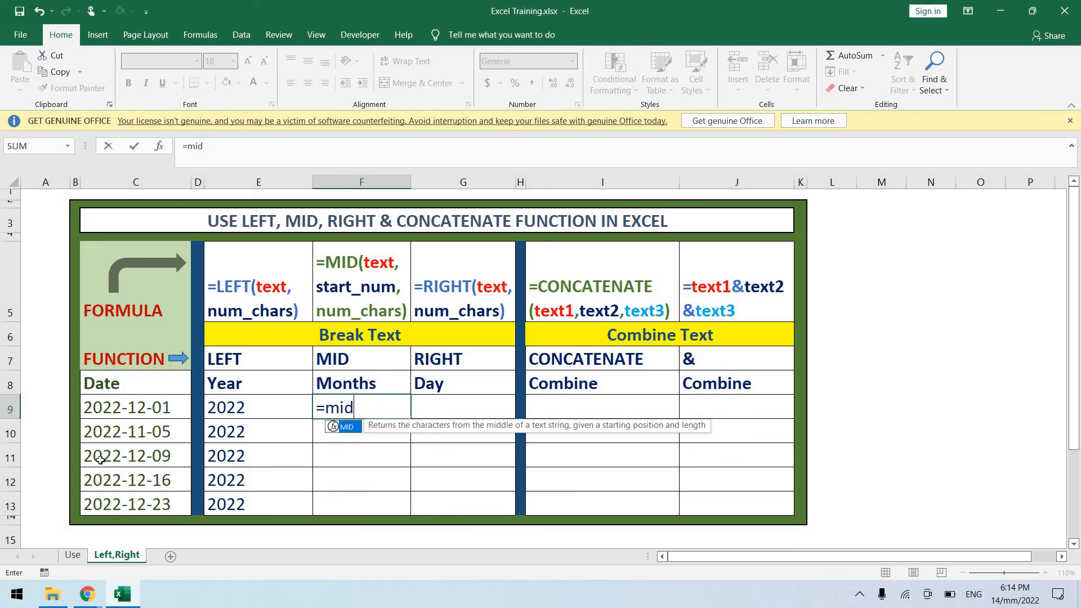
pyautogui.press('Tab')
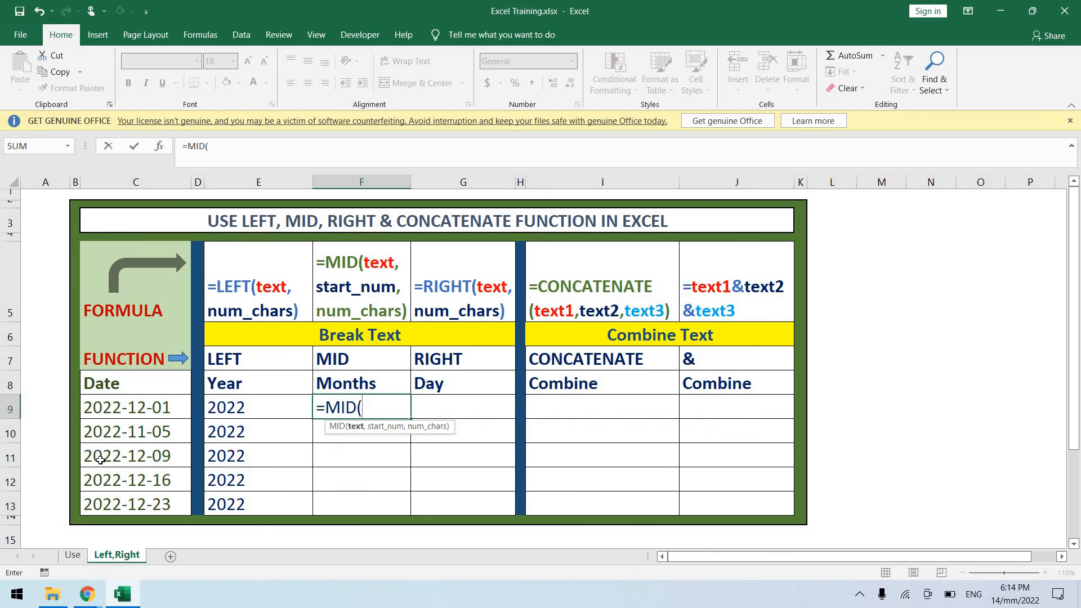
pyautogui.press('Left')
pyautogui.press('Left')
pyautogui.press('Left')
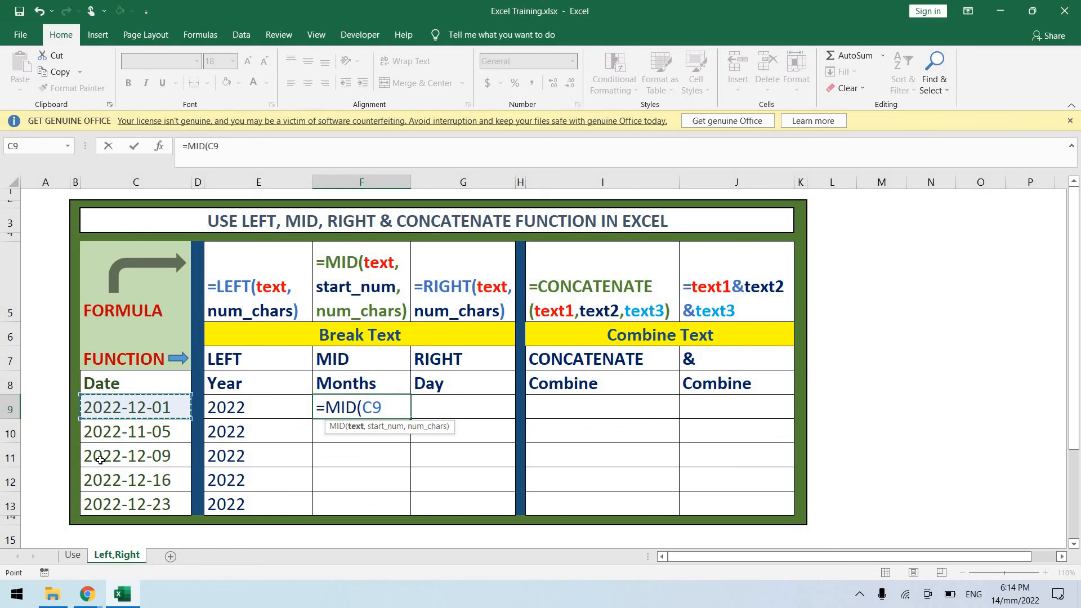
pyautogui.write(',')
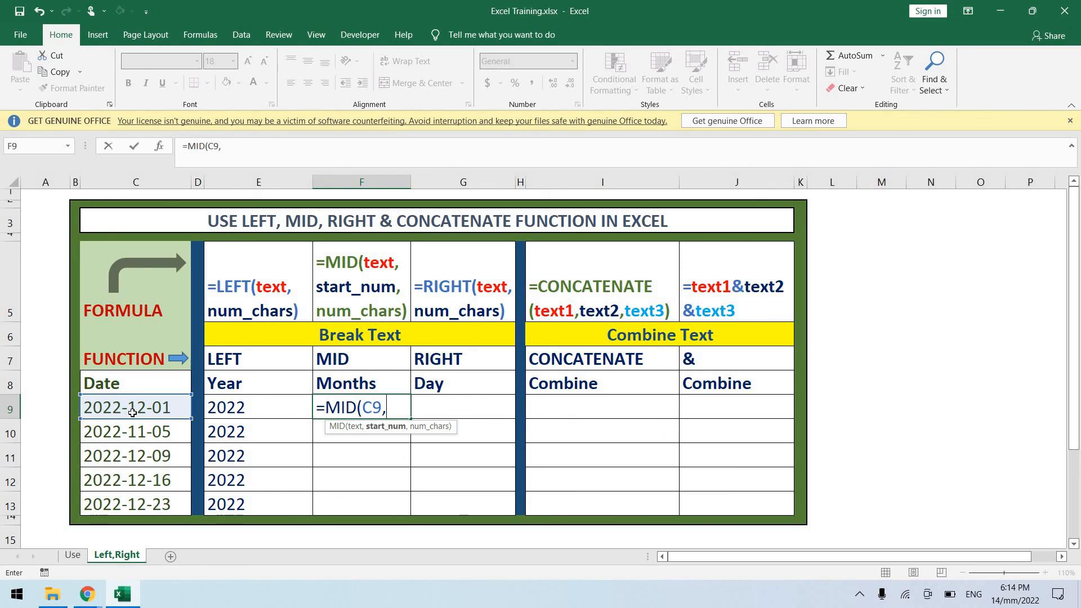
pyautogui.write('6,')
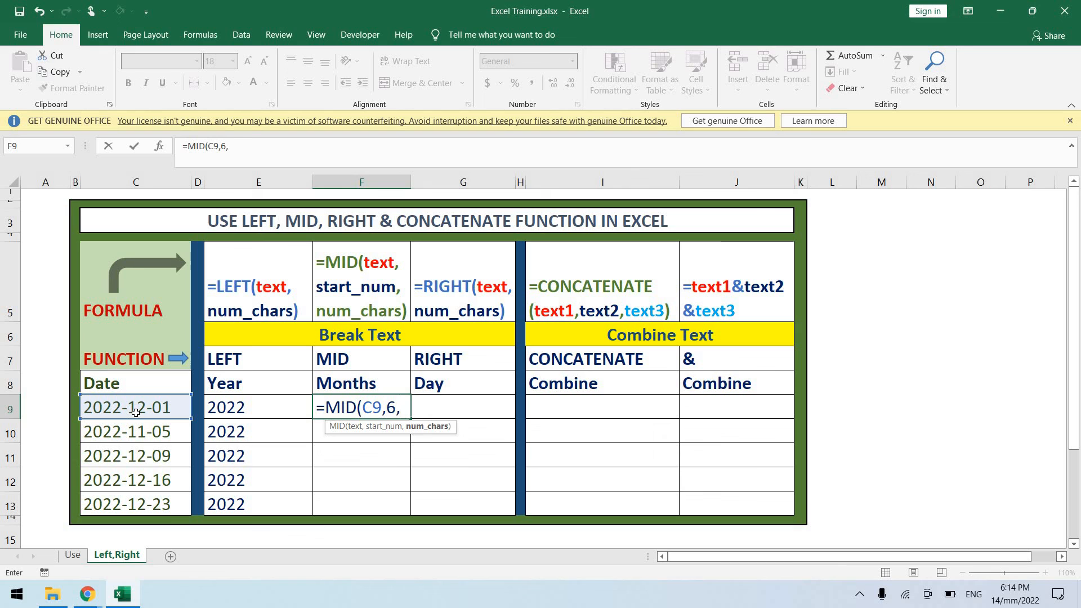
pyautogui.write('2)')
pyautogui.hotkey('ctrl', 'Return')
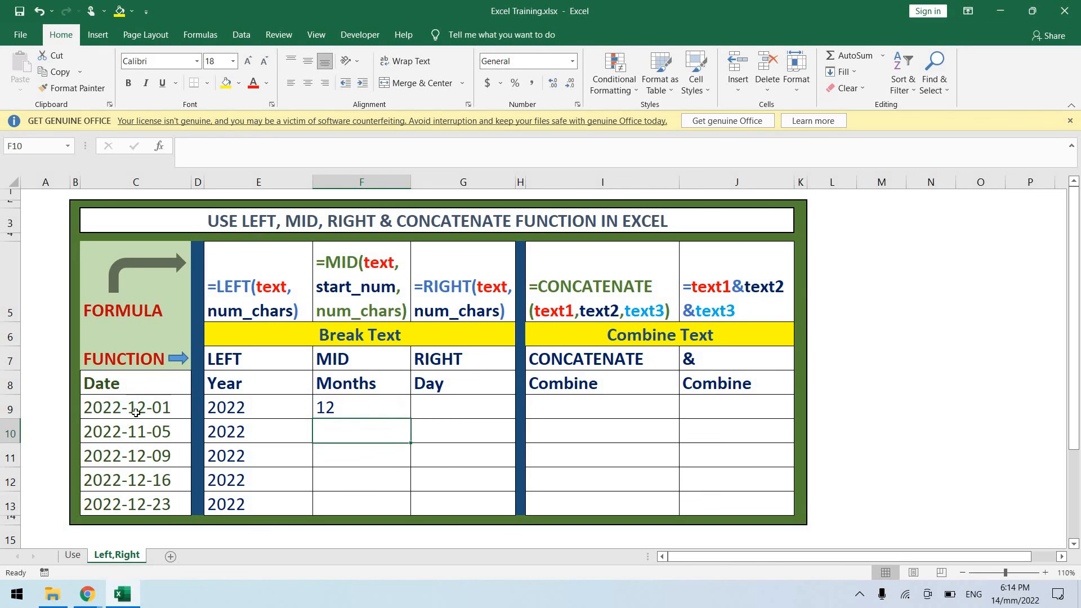
# Copy the MID formula from F9 into F10:F13 to fill the Months column.
pyautogui.hotkey('ctrl', 'c')
pyautogui.press('Down')
pyautogui.hotkey('shift', 'Down')
pyautogui.hotkey('shift', 'Down')
pyautogui.hotkey('shift', 'Down')
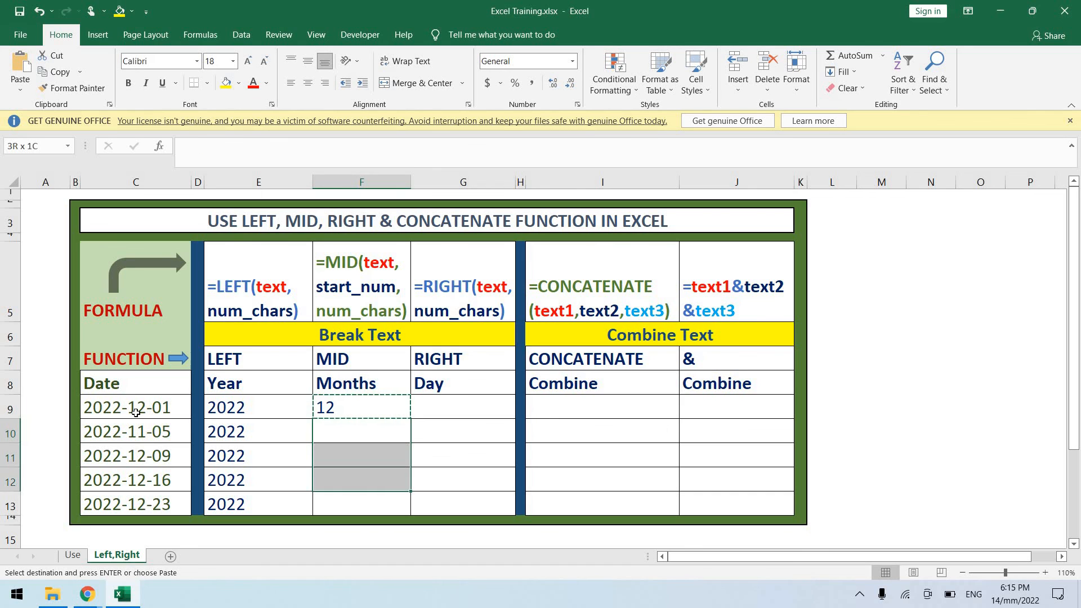
pyautogui.press('Return')
# Enter the formula =RIGHT(C9,2) in G9 to extract the day from the first date.
pyautogui.press('Up')
pyautogui.press('Left')
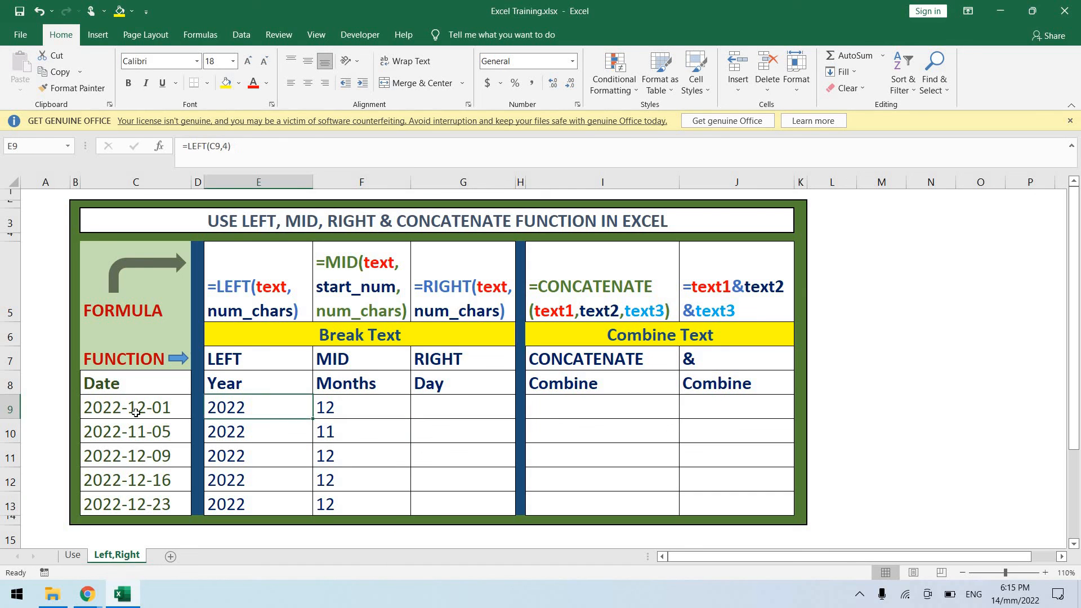
pyautogui.press('Left')
pyautogui.press('Left')
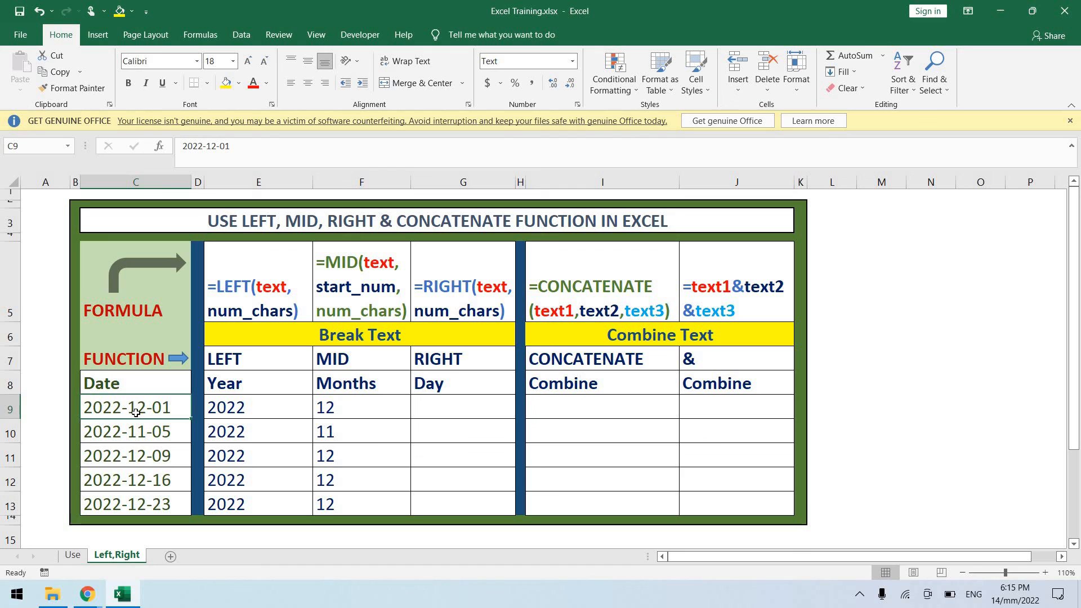
pyautogui.press('Right')
pyautogui.press('Right')
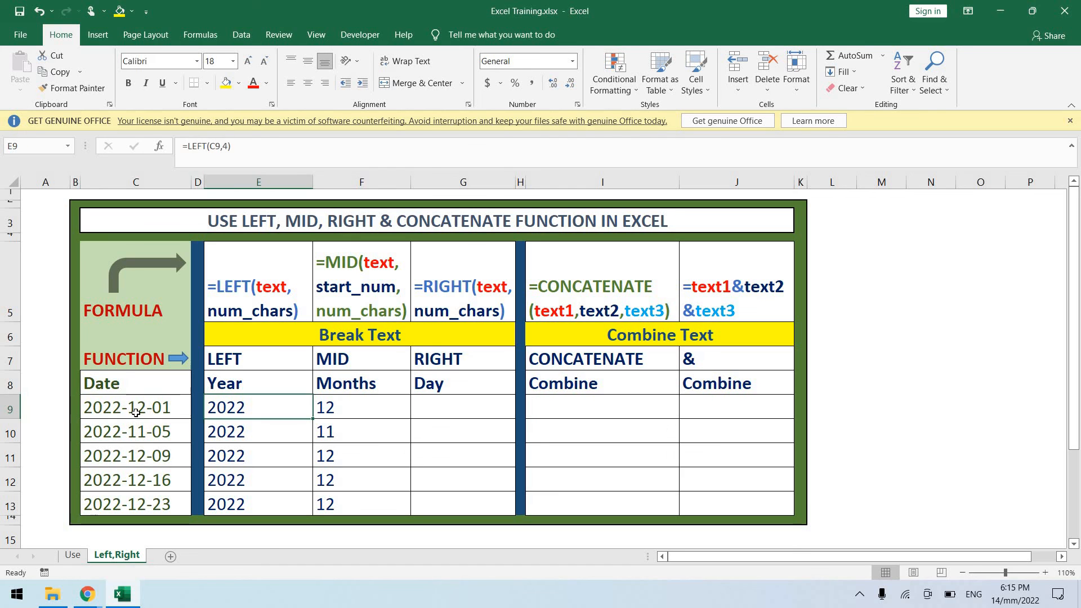
pyautogui.press('Right')
pyautogui.press('Right')
pyautogui.write('=ri')
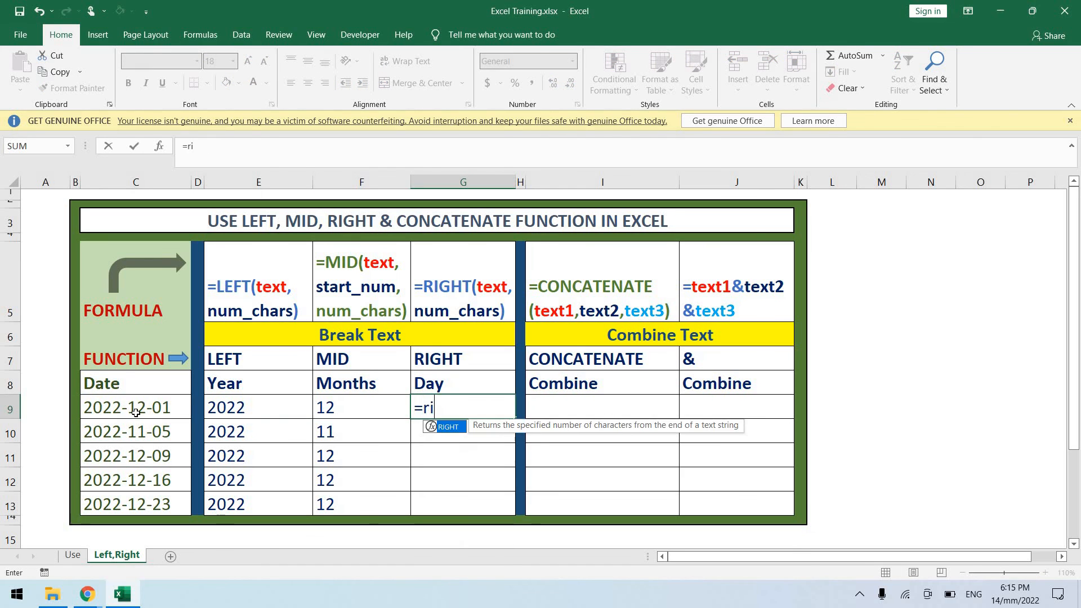
pyautogui.write('g')
pyautogui.press('Tab')
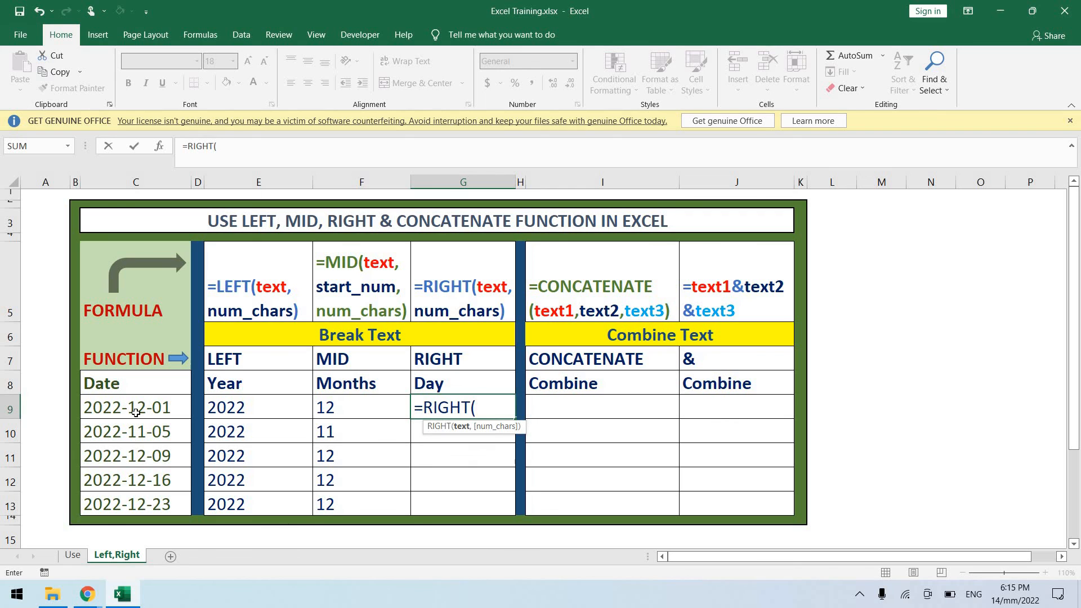
pyautogui.press('Left')
pyautogui.press('Left')
pyautogui.press('Left')
pyautogui.press('Left')
pyautogui.write(',')
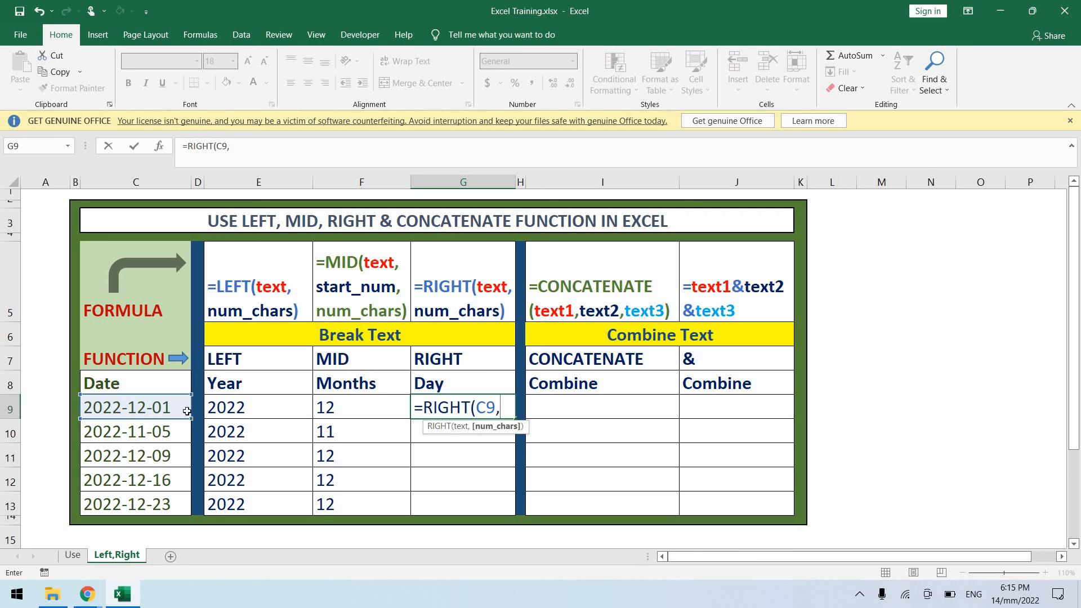
pyautogui.write('2)')
pyautogui.hotkey('ctrl', 'Return')
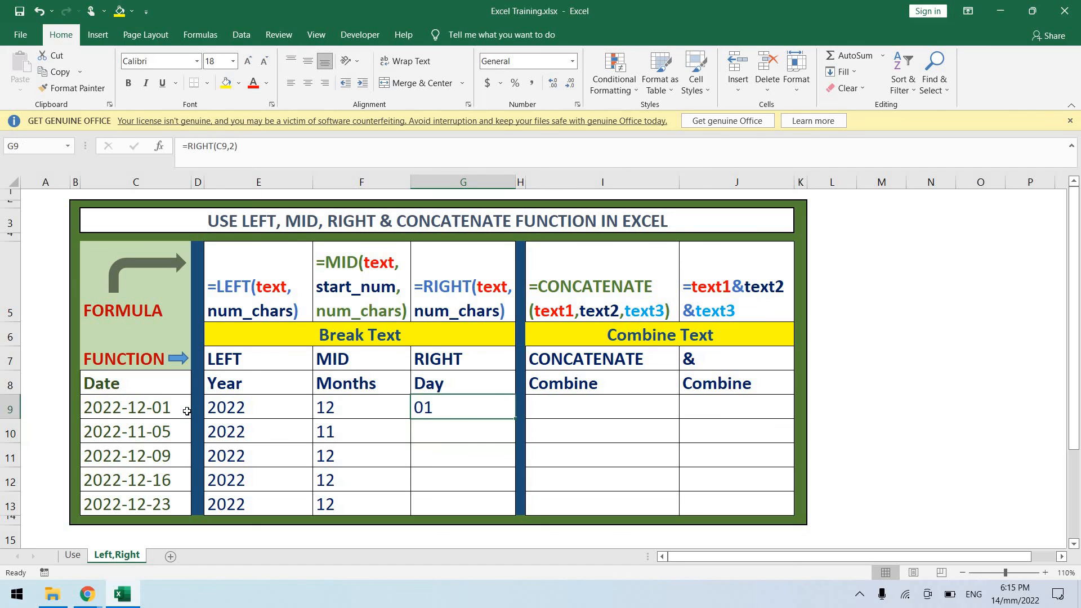
# Copy the RIGHT formula from G9 into G10:G13 to fill the Day column.
pyautogui.hotkey('ctrl', 'c')
pyautogui.press('Down')
pyautogui.hotkey('shift', 'Down')
pyautogui.hotkey('shift', 'Down')
pyautogui.hotkey('shift', 'Down')
pyautogui.press('Return')
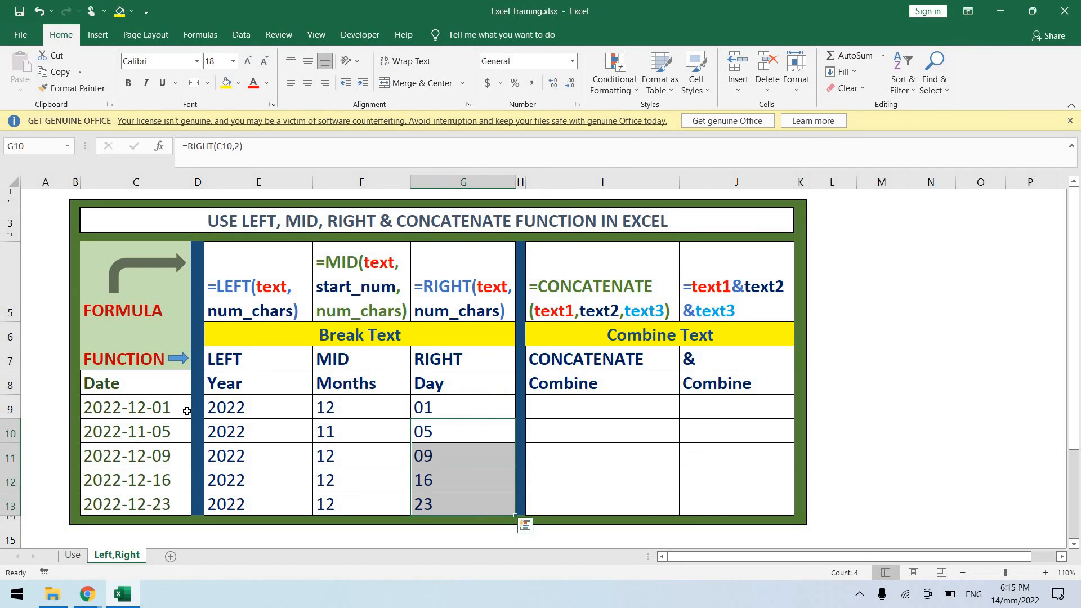
# Review the Break Text and function headings above the Year, Months and Day columns.
pyautogui.press('Up')
pyautogui.press('Up')
pyautogui.press('Left')
pyautogui.press('Up')
pyautogui.press('Up')
pyautogui.press('Down')
pyautogui.press('Down')
pyautogui.press('Down')
pyautogui.press('Down')
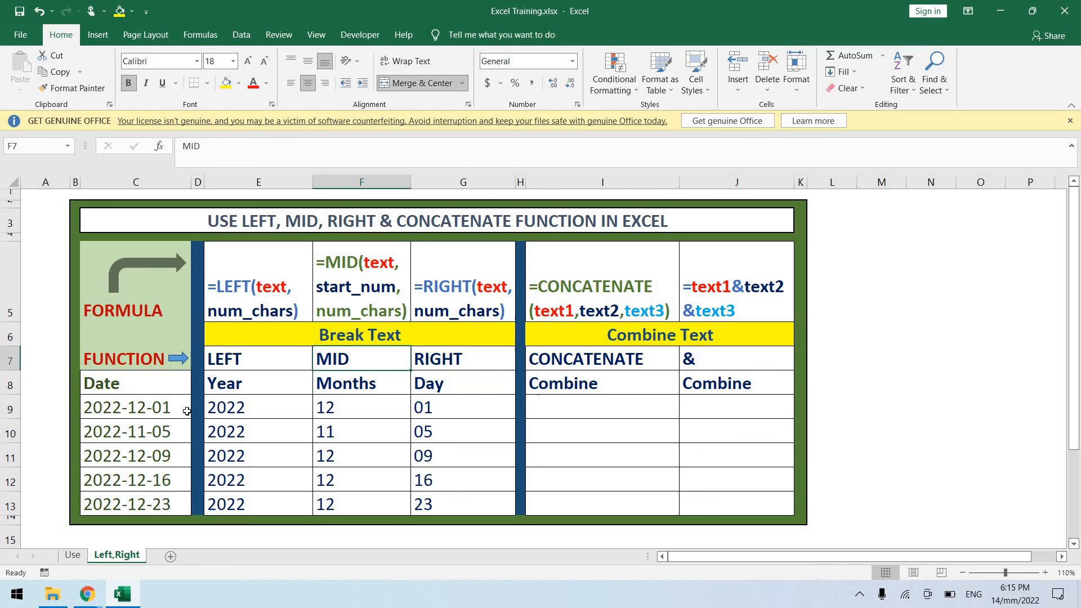
# Compare the first date in C9 with the Year, Months and Day columns beside it.
pyautogui.press('Left')
pyautogui.press('Left')
pyautogui.press('Left')
pyautogui.press('Up')
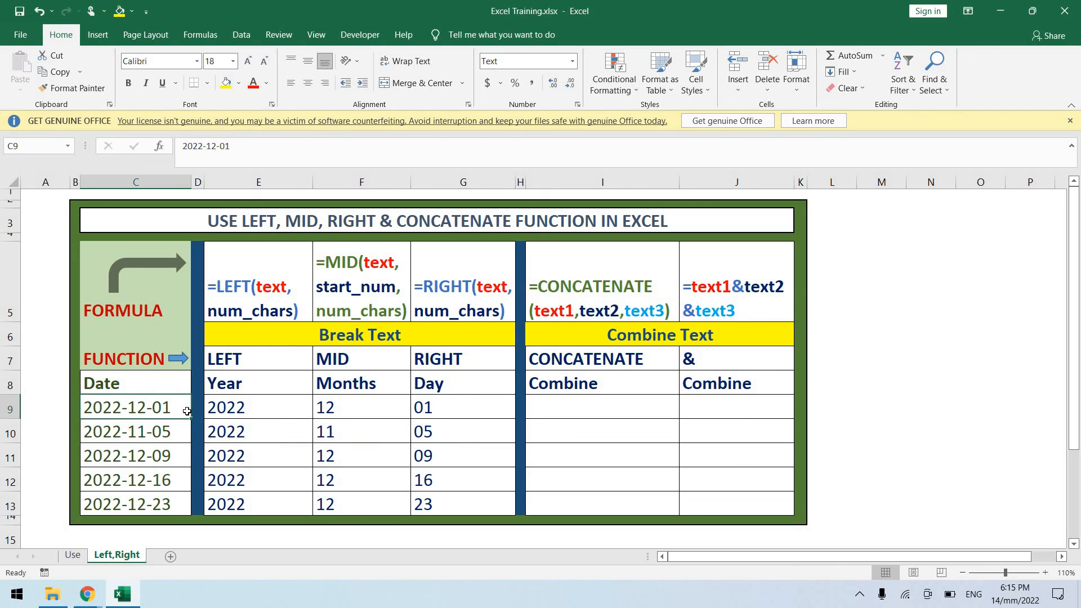
pyautogui.press('Right')
pyautogui.press('Right')
pyautogui.press('Up')
pyautogui.press('Right')
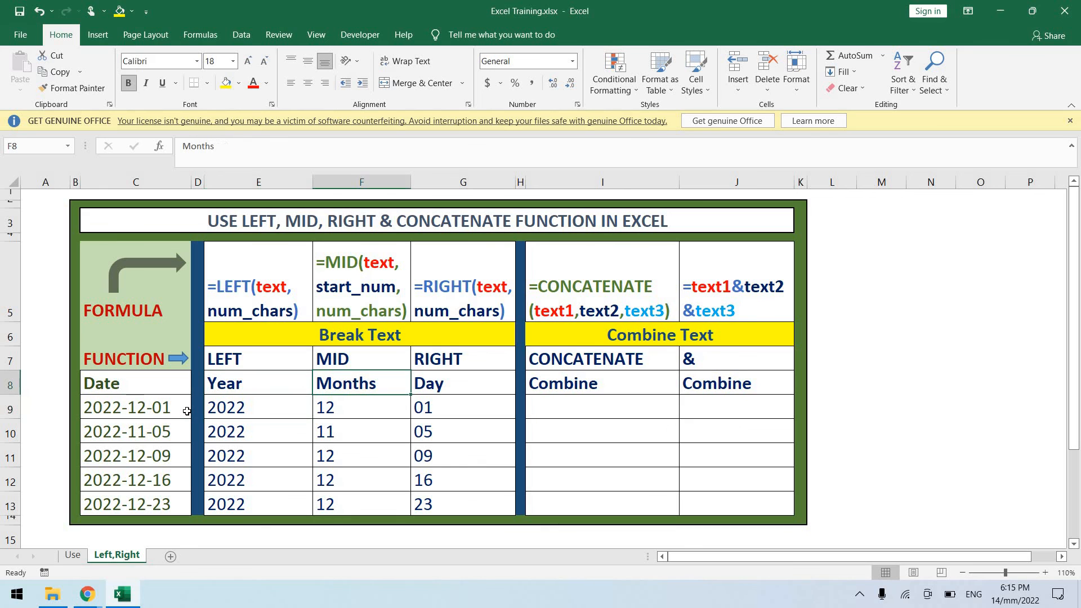
pyautogui.press('Right')
pyautogui.press('Down')
pyautogui.press('Up')
pyautogui.press('Down')
pyautogui.press('Left')
pyautogui.press('Left')
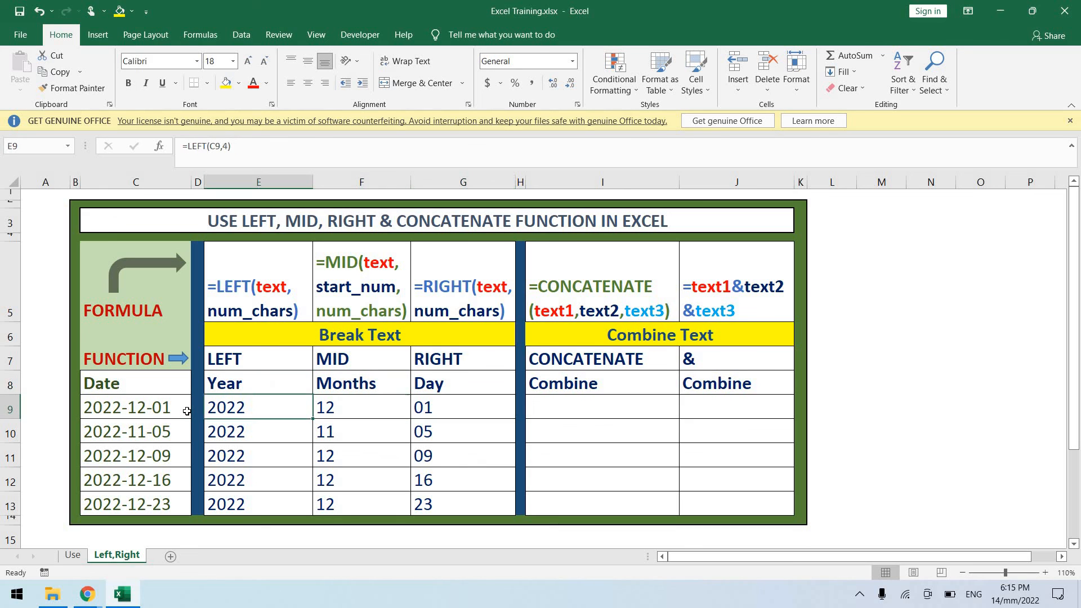
# Examine the LEFT formulas in E9 and E10 under the Year heading.
pyautogui.press('Up')
pyautogui.press('Down')
pyautogui.press('Up')
pyautogui.press('Down')
pyautogui.press('Down')
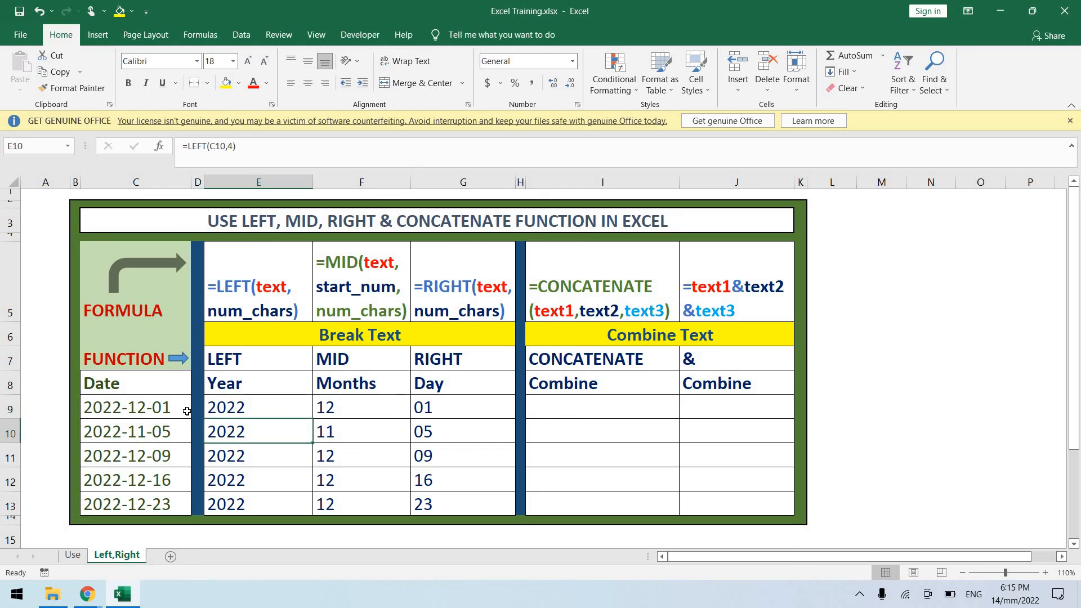
pyautogui.press('Up')
pyautogui.press('Up')
pyautogui.press('Down')
pyautogui.press('Right')
pyautogui.press('Up')
pyautogui.press('Left')
pyautogui.press('Down')
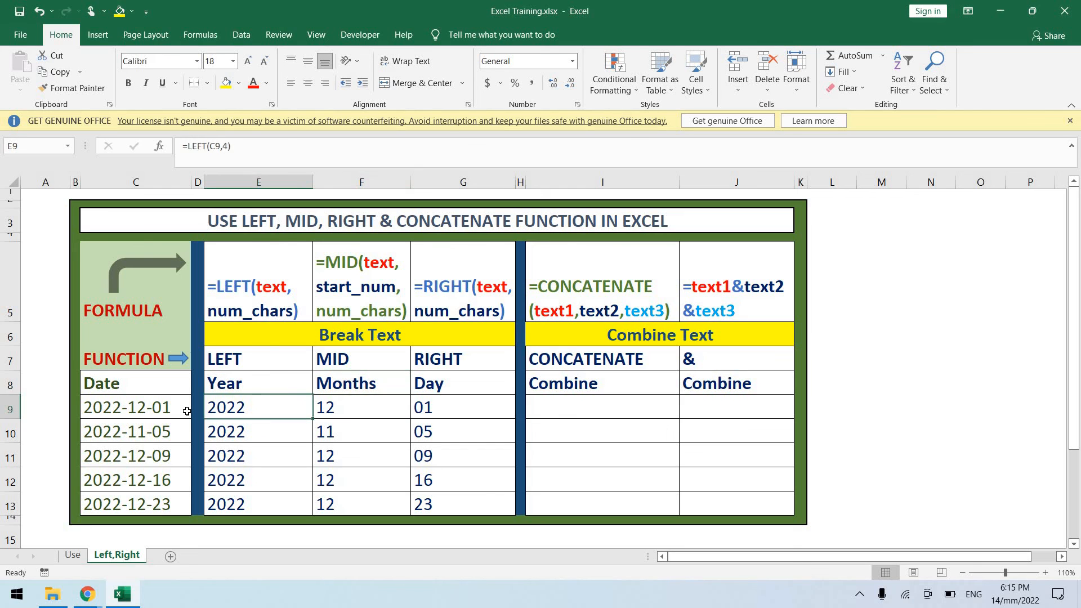
pyautogui.press('Right')
pyautogui.press('Up')
pyautogui.press('Left')
pyautogui.press('Left')
pyautogui.press('Left')
pyautogui.press('Down')
# Enter the formula =CONCATENATE(E9,F9,G9) in I9 to join the first year, month and day.
pyautogui.press('Right')
pyautogui.press('Right')
pyautogui.press('Right')
pyautogui.press('Right')
pyautogui.press('Right')
pyautogui.press('Right')
pyautogui.press('Up')
pyautogui.press('Up')
pyautogui.press('Down')
pyautogui.press('Down')
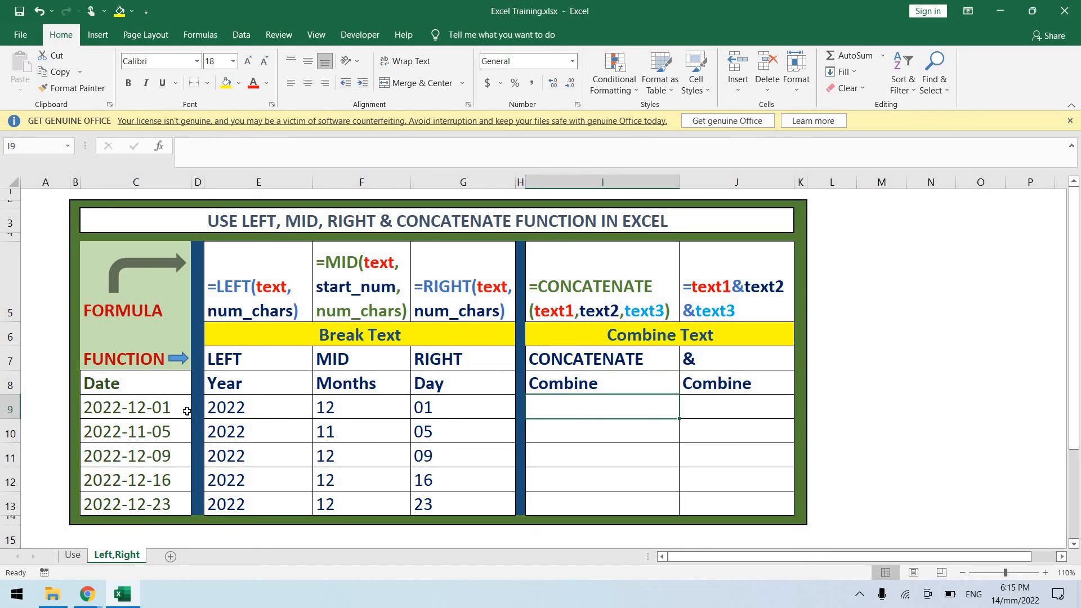
pyautogui.write('=conc')
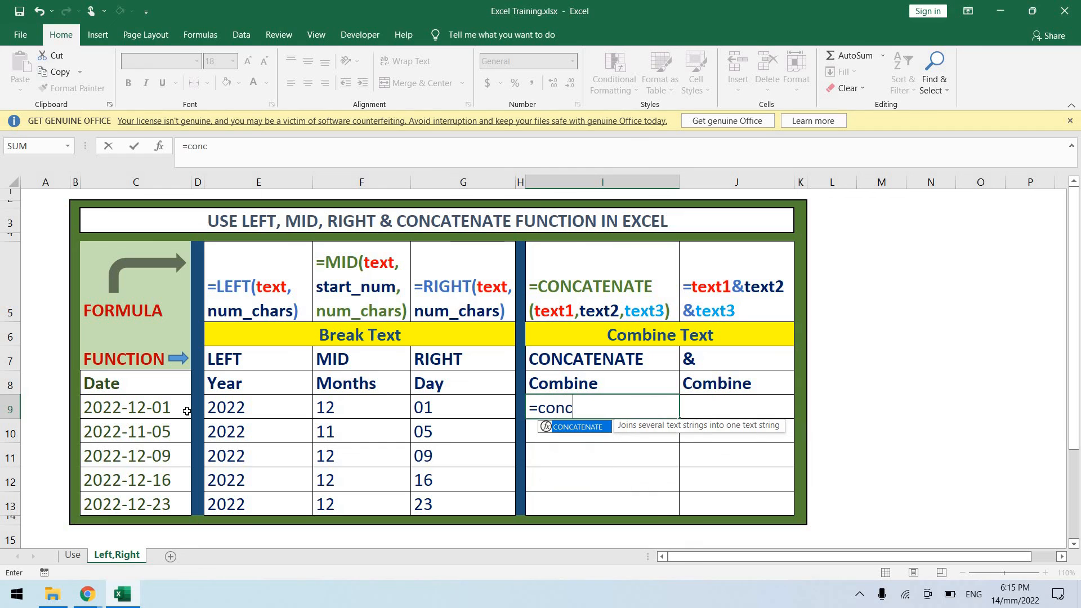
pyautogui.write('atenate')
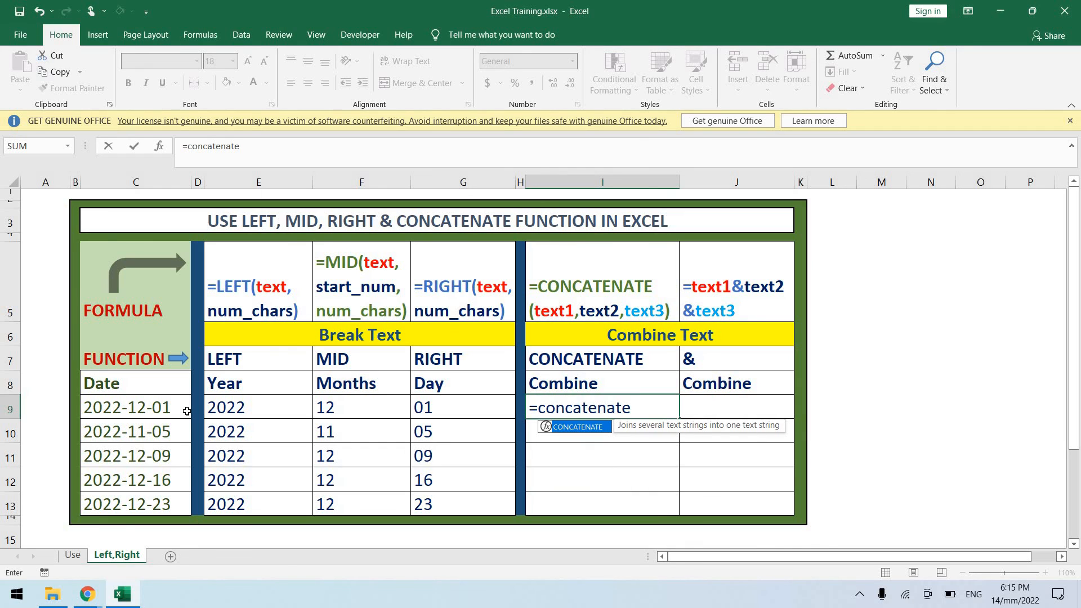
pyautogui.press('Tab')
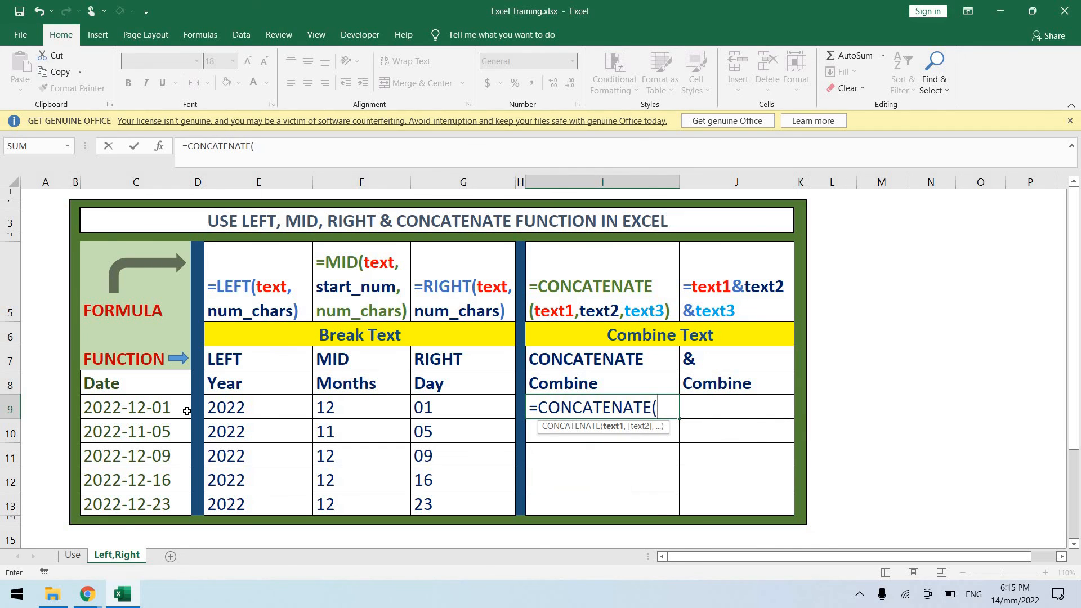
pyautogui.press('Left')
pyautogui.press('Left')
pyautogui.press('Left')
pyautogui.press('Left')
pyautogui.write(',')
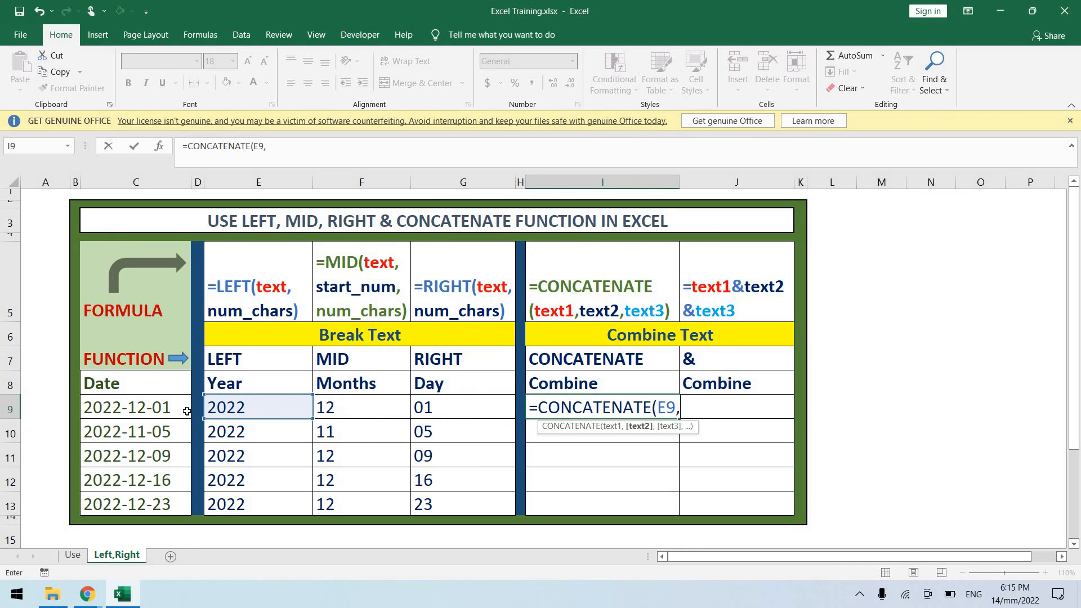
pyautogui.press('Left')
pyautogui.press('Left')
pyautogui.press('Left')
pyautogui.write(',')
pyautogui.press('Left')
pyautogui.press('Left')
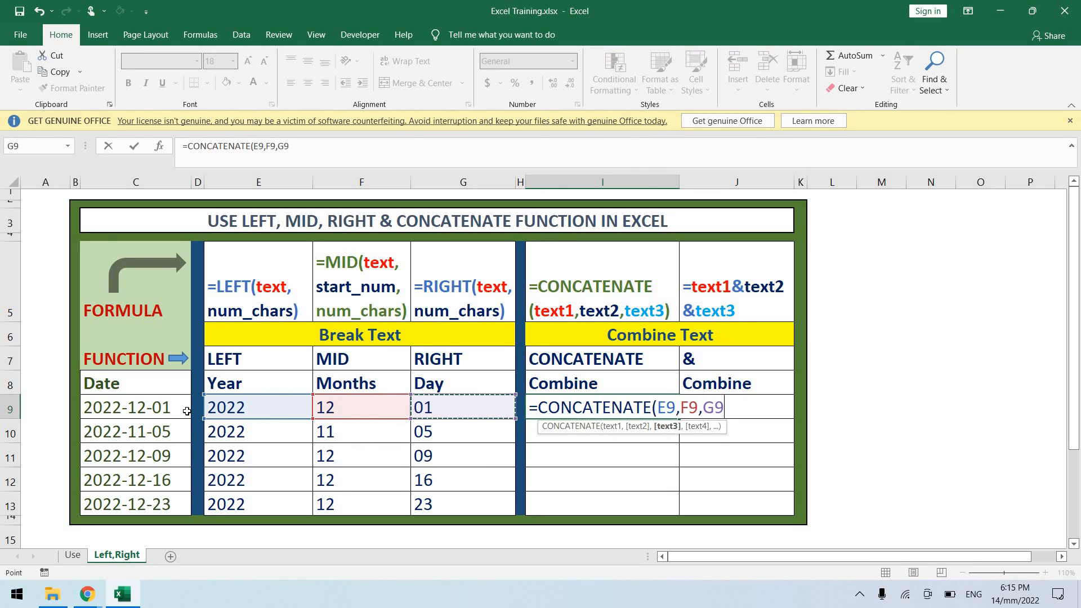
pyautogui.write(')')
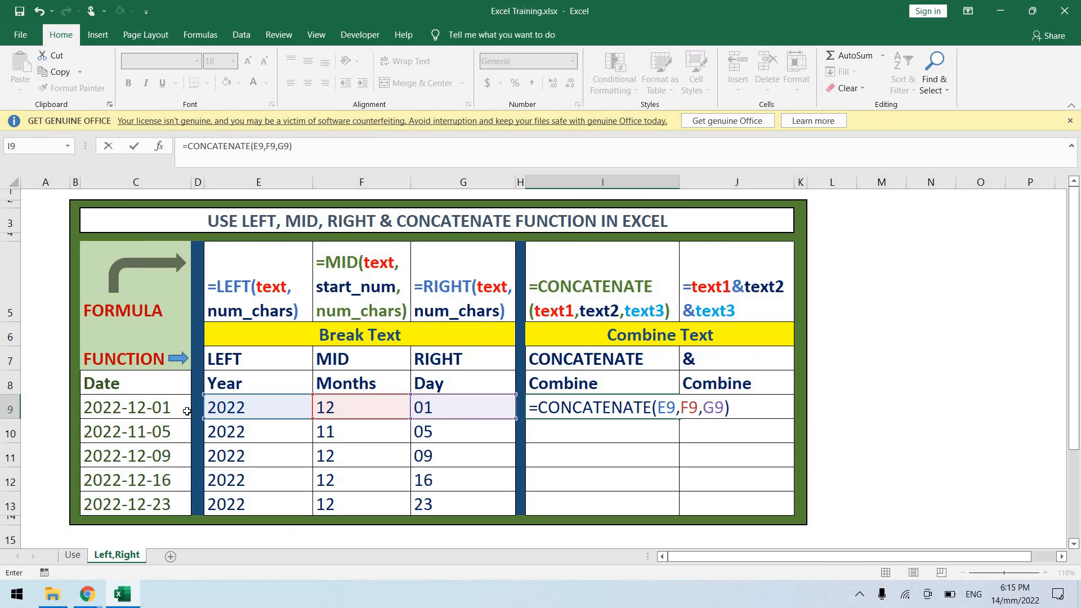
pyautogui.press('Return')
# Check the row 9 year, month and day parts against the combined text in I9.
pyautogui.press('Up')
pyautogui.press('Left')
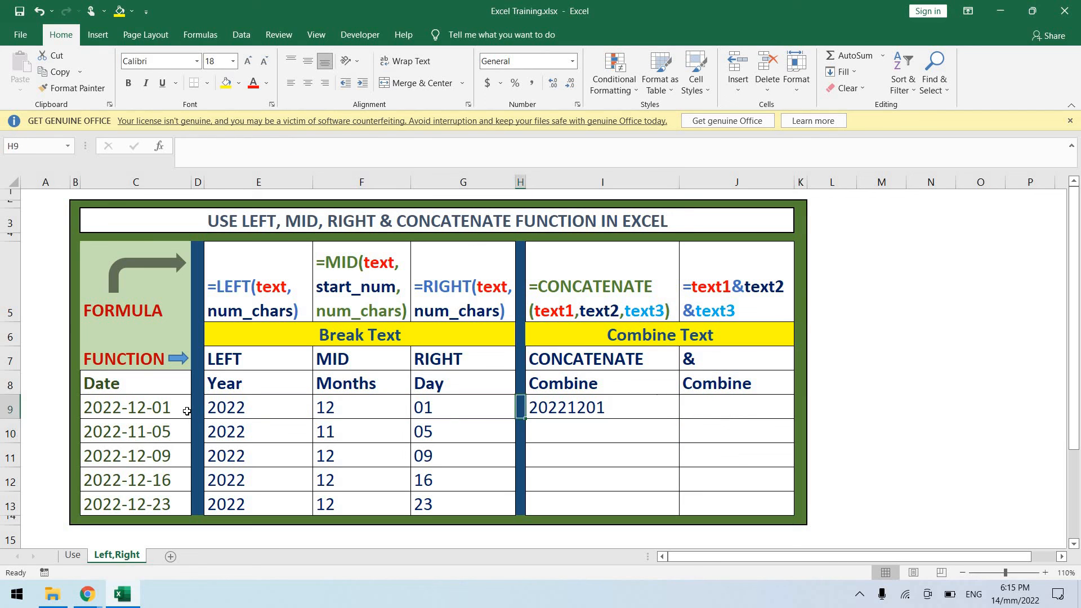
pyautogui.press('Left')
pyautogui.press('Left')
pyautogui.press('Left')
pyautogui.press('Up')
pyautogui.press('Down')
pyautogui.press('Up')
pyautogui.press('Right')
pyautogui.press('Right')
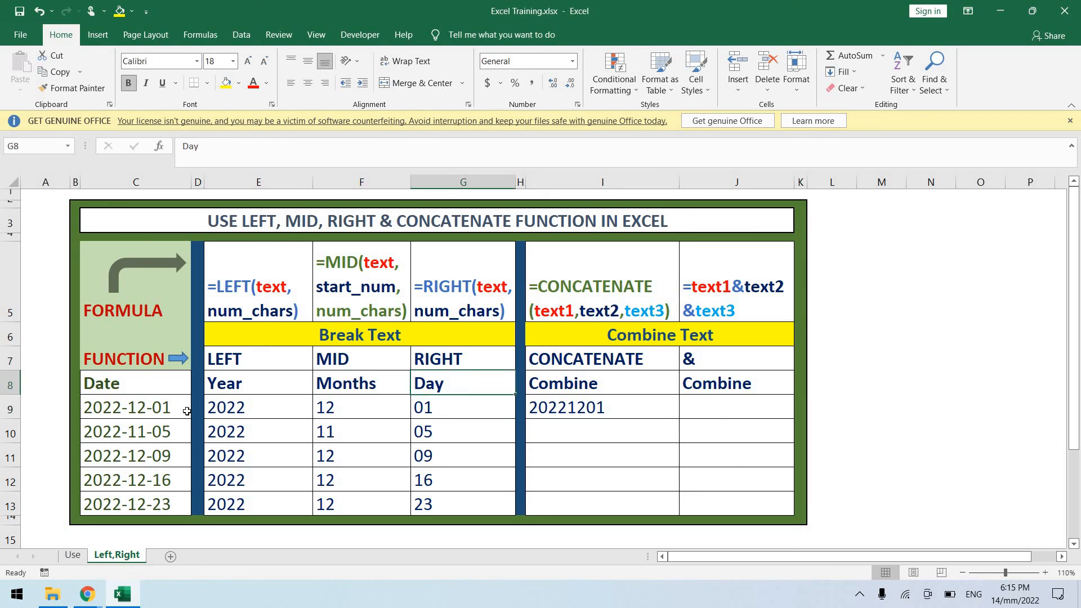
# Try to add unquoted hyphen separators to the I9 formula, as =CONCATENATE(E9,-,F9,-,G9).
pyautogui.press('Down')
pyautogui.press('Right')
pyautogui.press('Right')
pyautogui.press('Up')
pyautogui.press('Down')
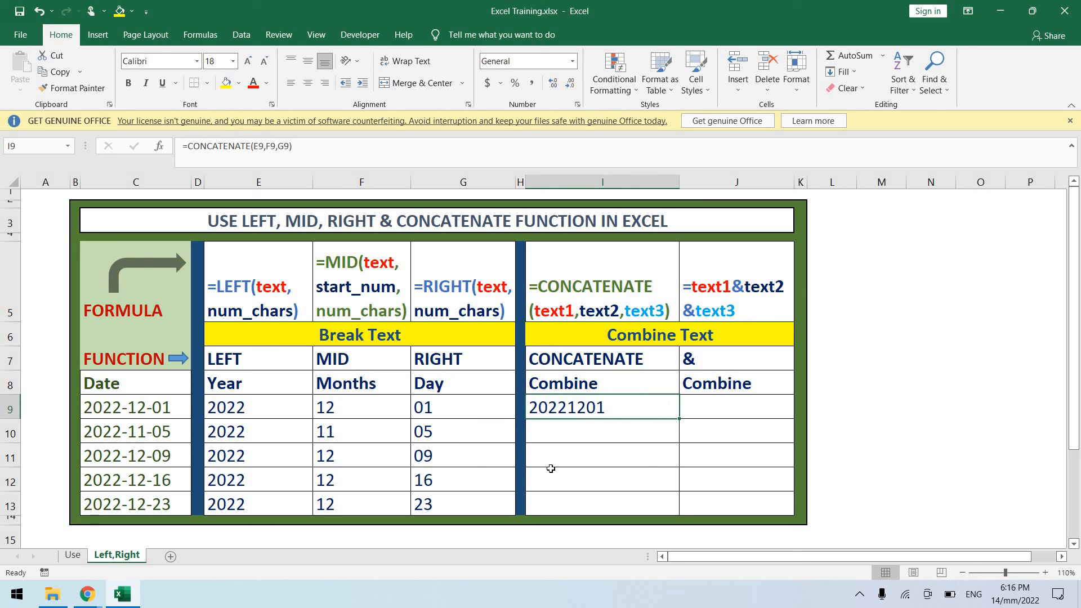
pyautogui.press('F2')
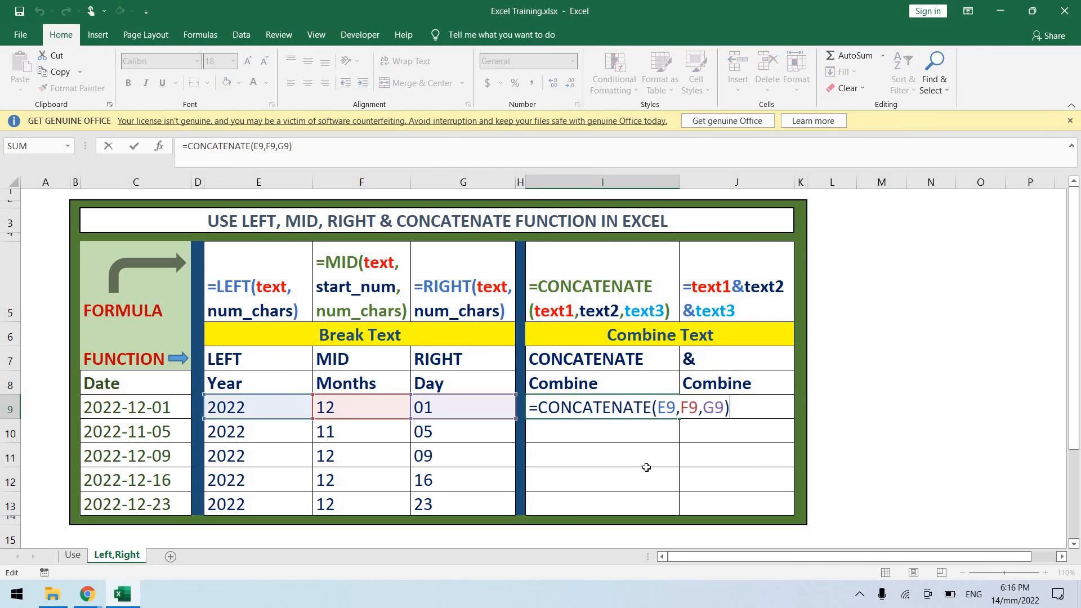
pyautogui.press('Left')
pyautogui.press('Left')
pyautogui.press('Left')
pyautogui.press('Left')
pyautogui.press('Left')
pyautogui.press('Left')
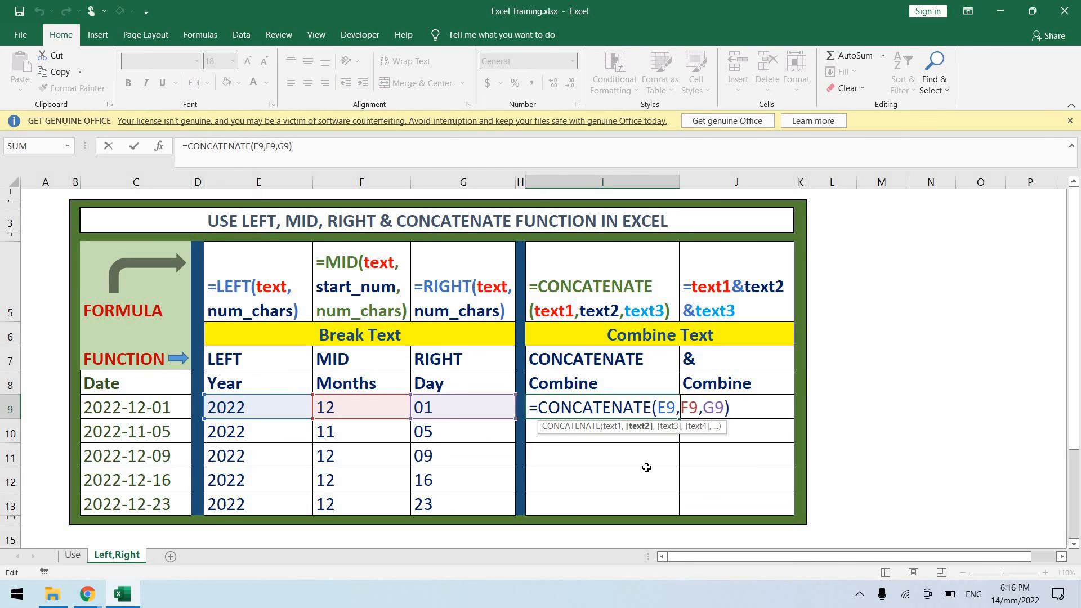
pyautogui.write('-')
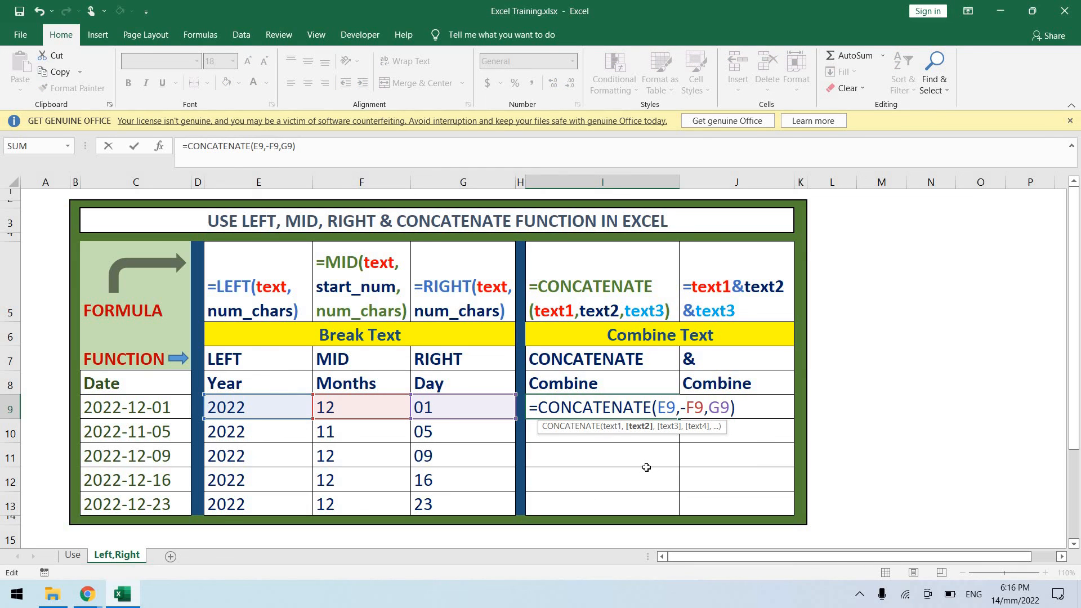
pyautogui.write(',F9,')
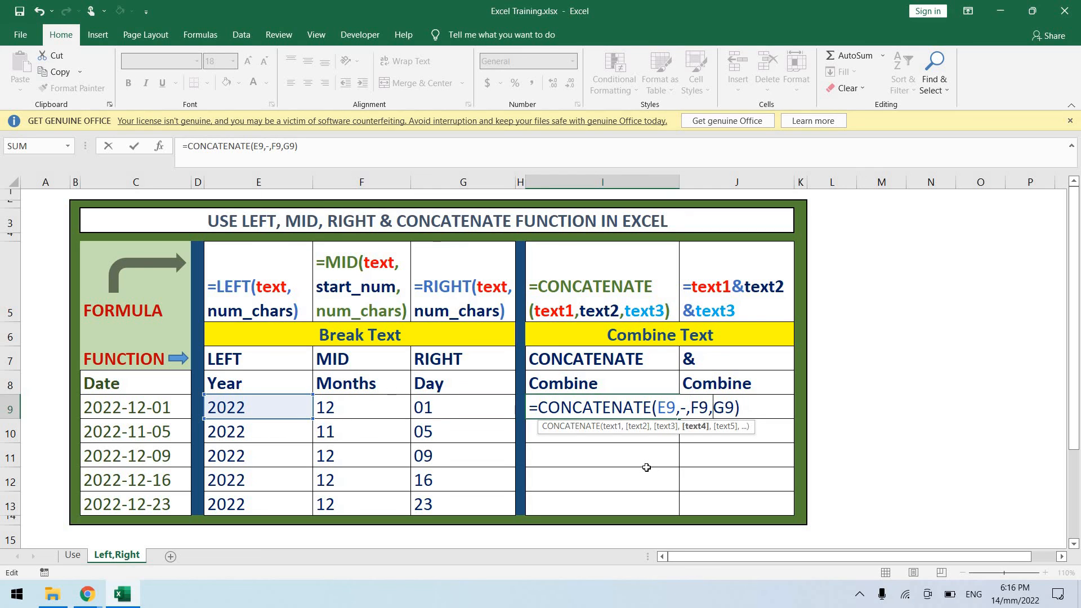
pyautogui.write('-,')
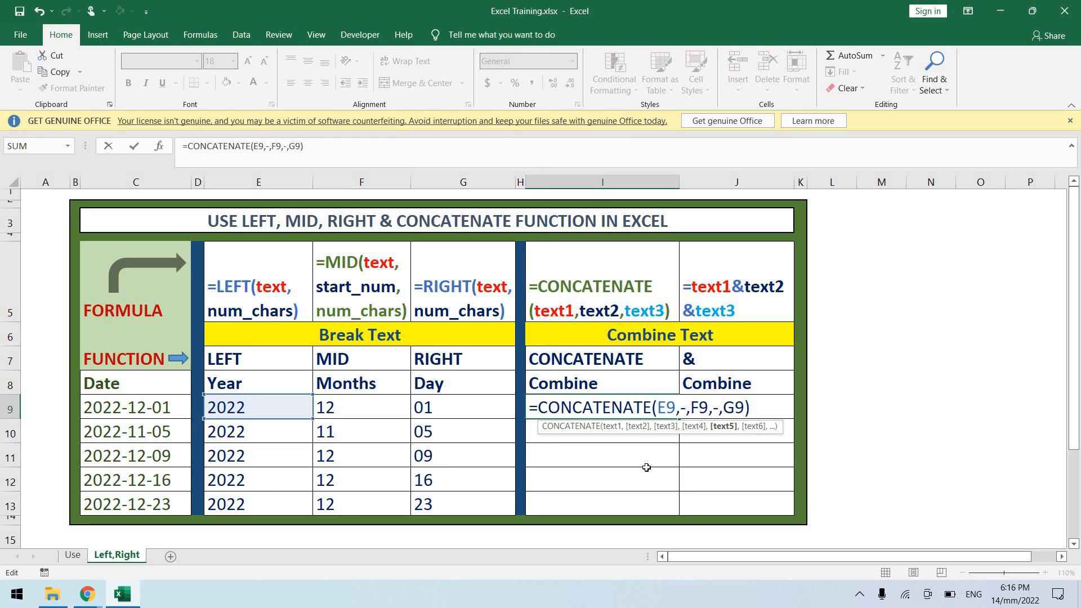
pyautogui.press('Return')
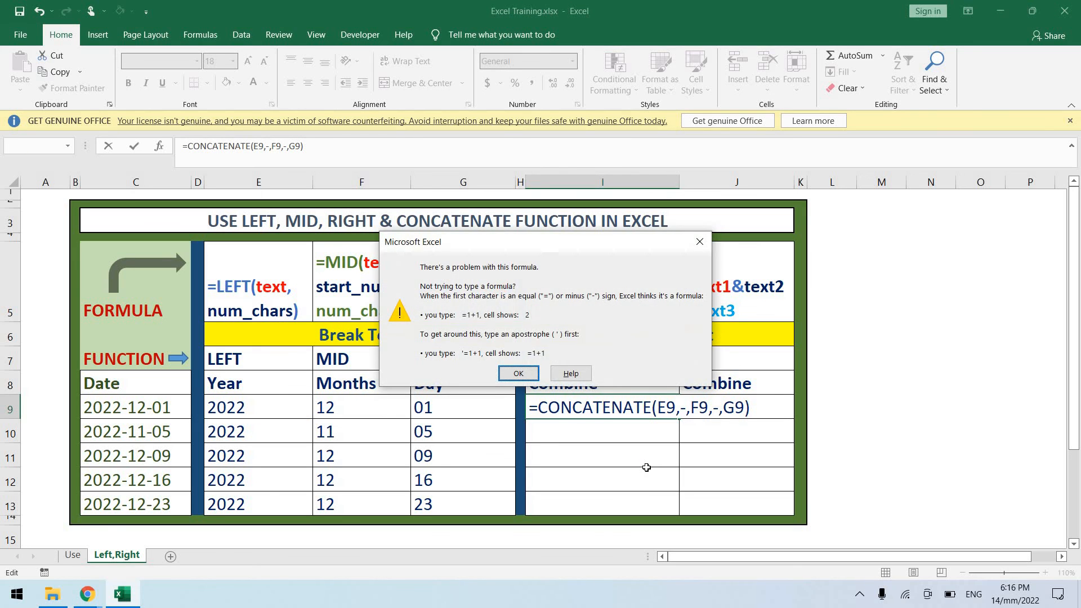
pyautogui.press('Return')
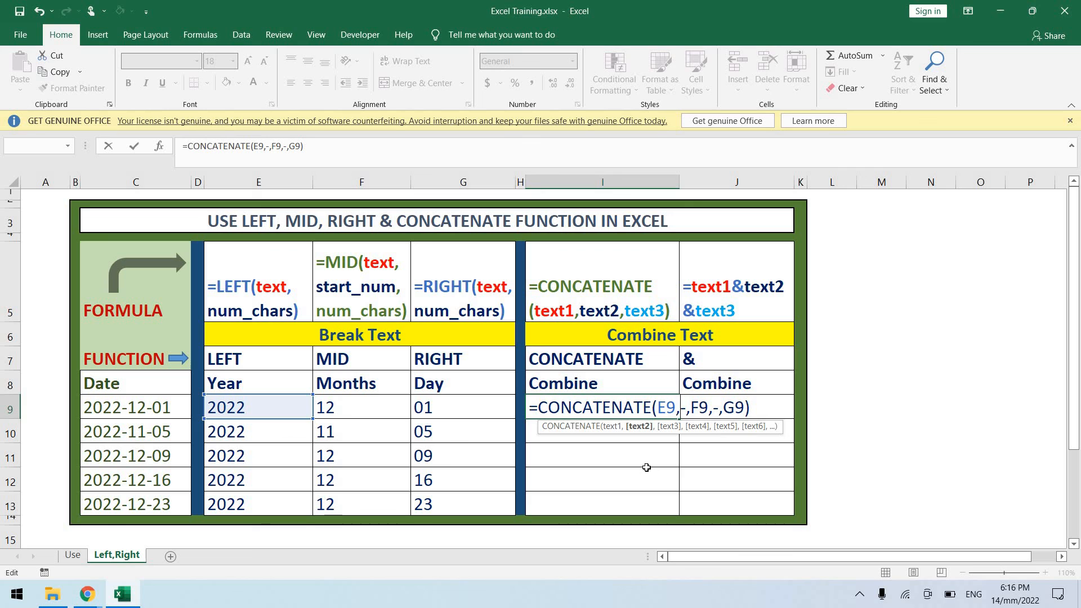
# Enclose both hyphens in quotation marks so the I9 formula reads =CONCATENATE(E9,"-",F9,"-",G9).
pyautogui.write('"-')
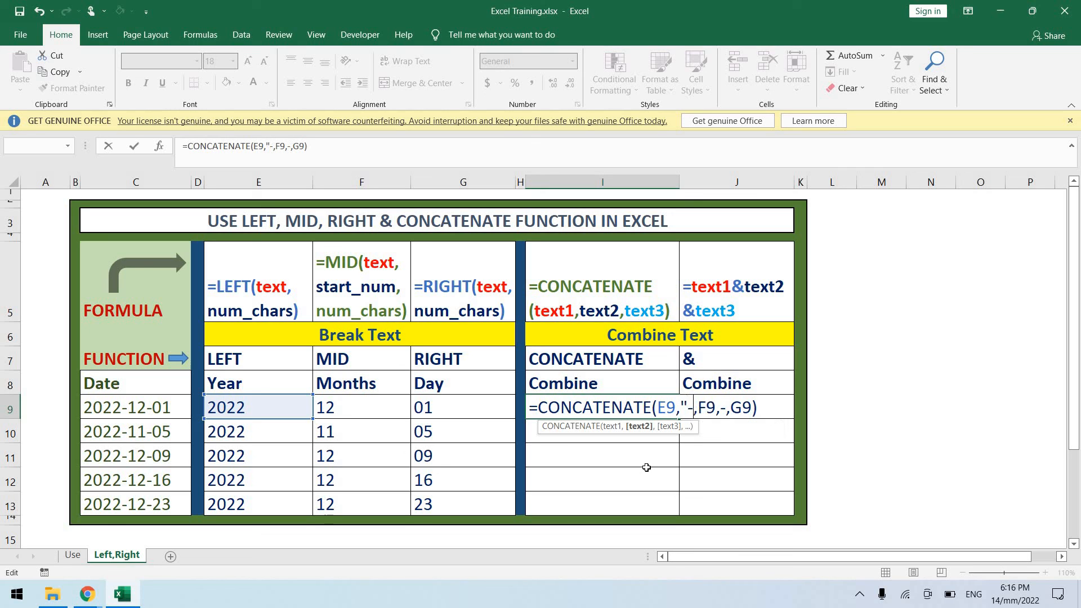
pyautogui.write('"')
pyautogui.press('Right')
pyautogui.press('Right')
pyautogui.press('Right')
pyautogui.press('Right')
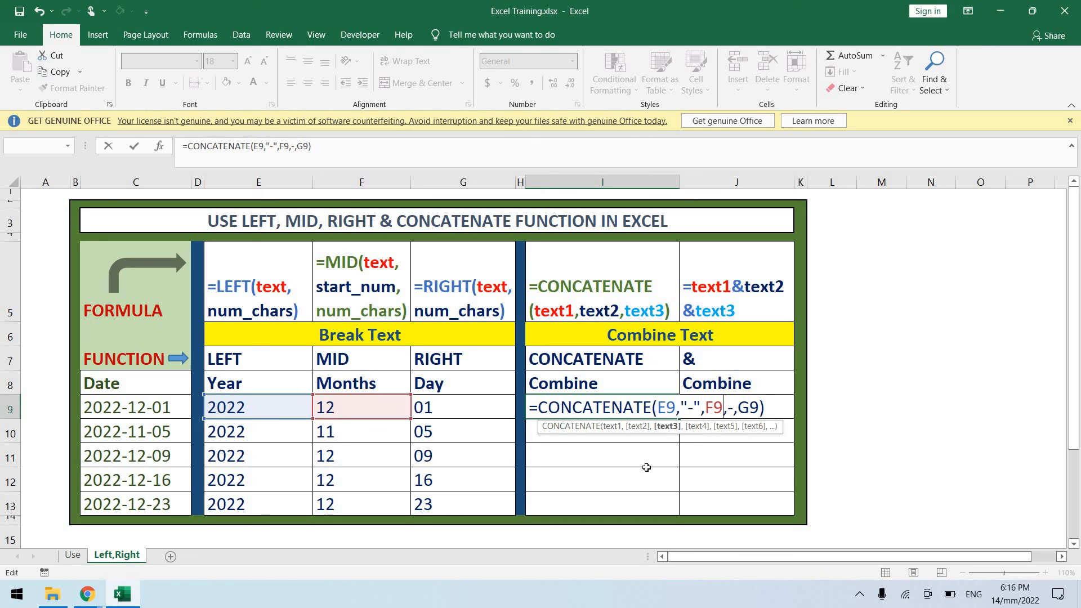
pyautogui.write('"-')
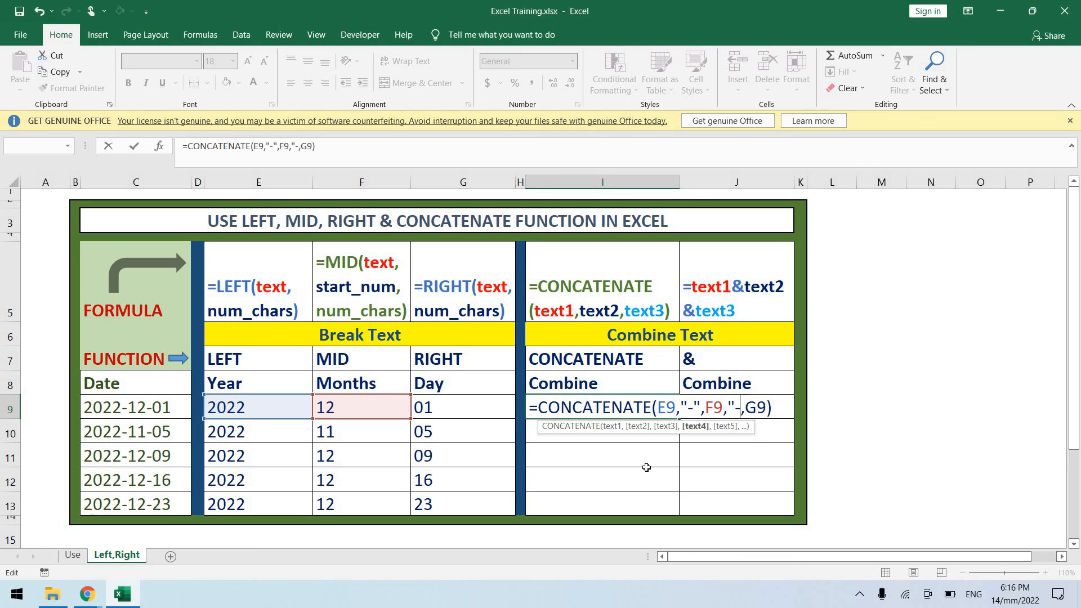
pyautogui.write('"')
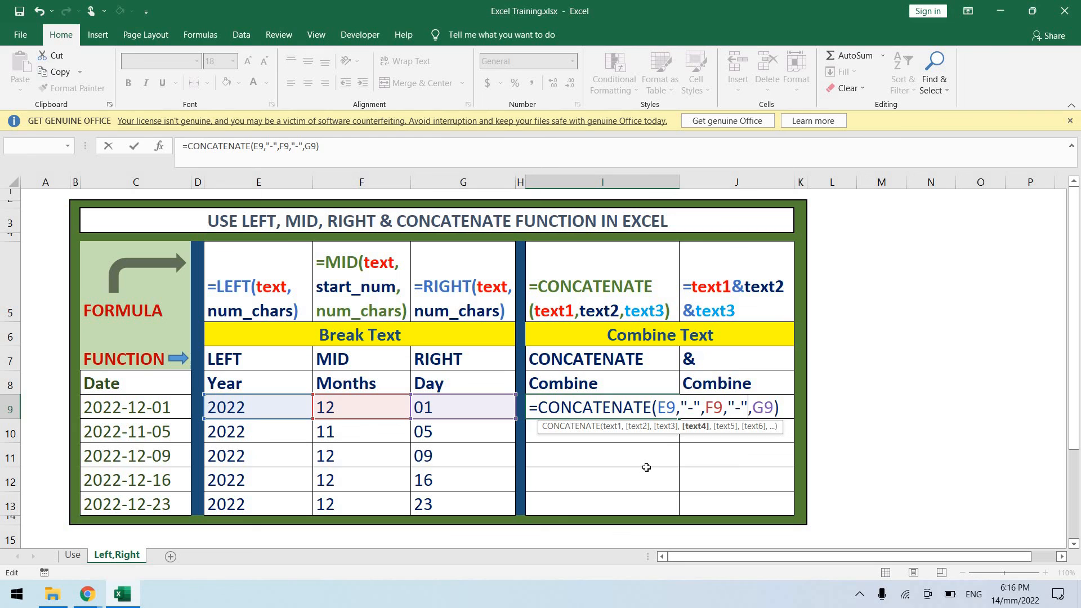
pyautogui.press('Return')
# Copy the CONCATENATE formula from I9 into I10:I13 to fill the Combine column.
pyautogui.press('Left')
pyautogui.press('Left')
pyautogui.press('Left')
pyautogui.press('Up')
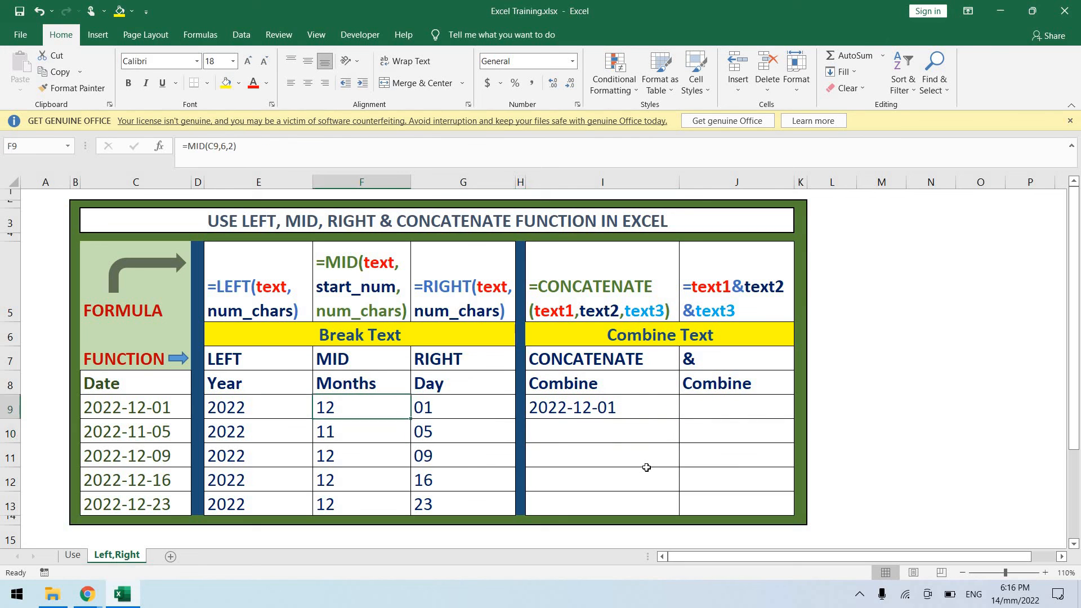
pyautogui.press('Right')
pyautogui.press('Up')
pyautogui.press('Right')
pyautogui.press('Right')
pyautogui.press('Down')
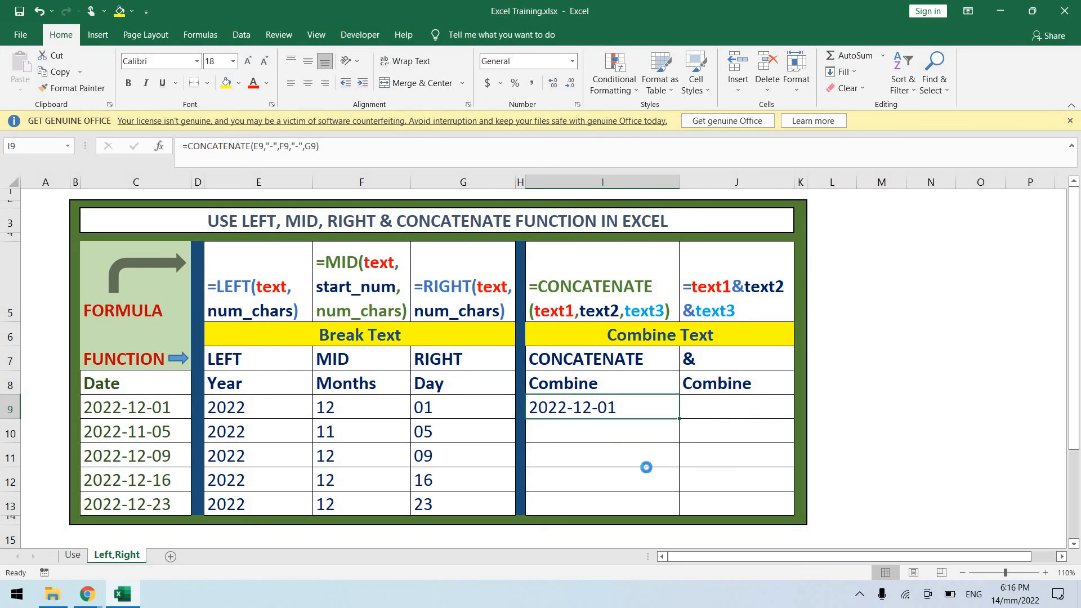
pyautogui.hotkey('ctrl', 'c')
pyautogui.press('Down')
pyautogui.hotkey('shift', 'Down')
pyautogui.hotkey('shift', 'Down')
pyautogui.hotkey('shift', 'Down')
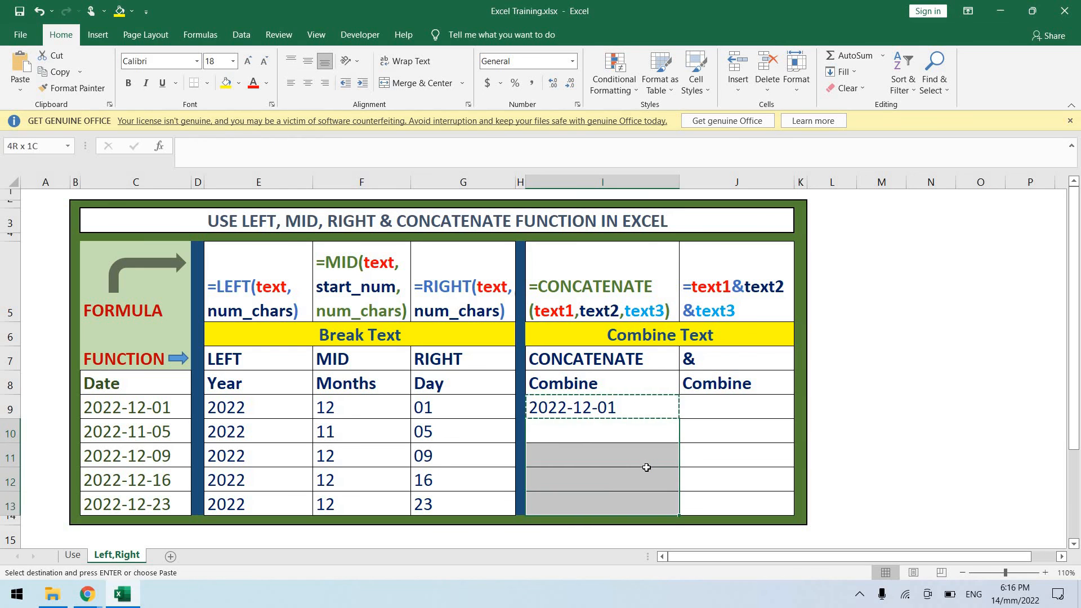
pyautogui.press('Return')
# Review the combined dates in column I and the CONCATENATE heading above them.
pyautogui.press('Up')
pyautogui.press('Up')
pyautogui.press('Down')
pyautogui.press('Up')
pyautogui.press('Down')
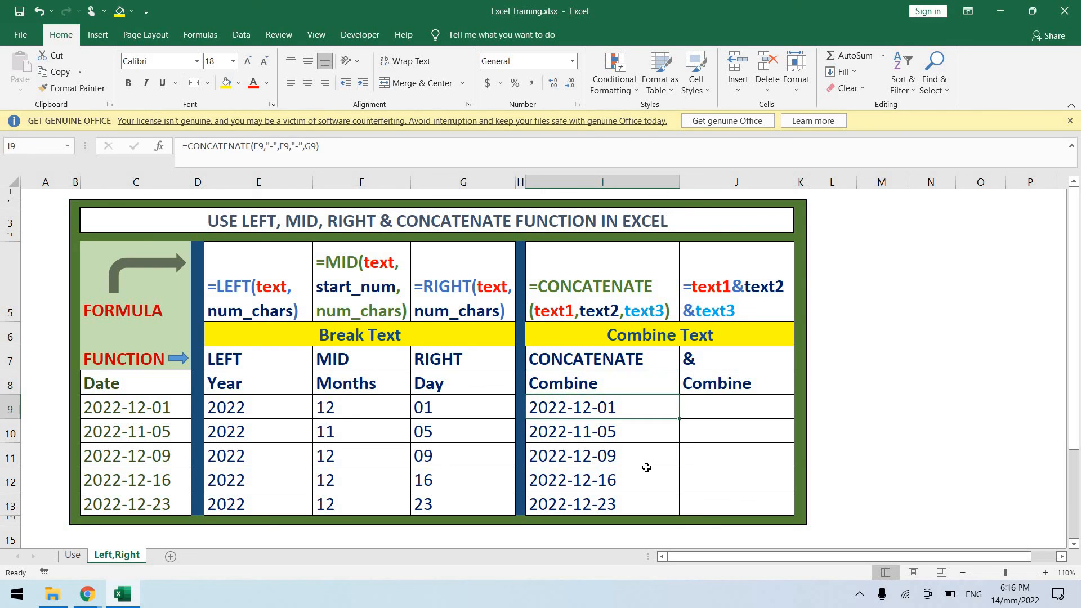
pyautogui.press('Up')
pyautogui.press('Up')
pyautogui.press('Up')
pyautogui.press('Down')
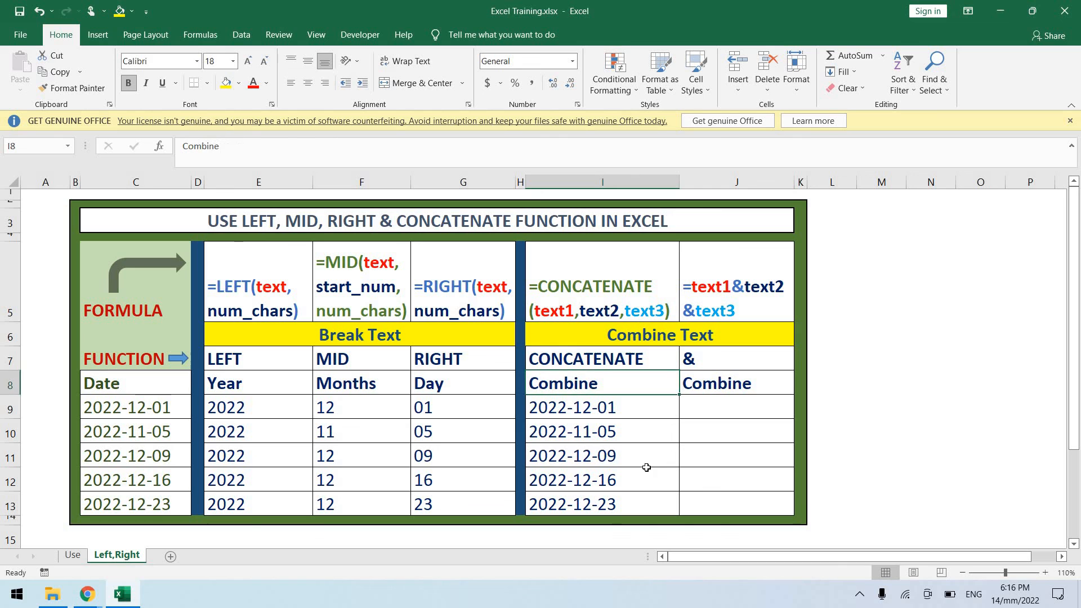
pyautogui.press('Down')
pyautogui.press('Down')
pyautogui.press('Down')
# Begin a formula in J9 under the & Combine heading with a reference to the year in E9.
pyautogui.press('Right')
pyautogui.press('Up')
pyautogui.press('Up')
pyautogui.press('Up')
pyautogui.press('Up')
pyautogui.press('Down')
pyautogui.press('Down')
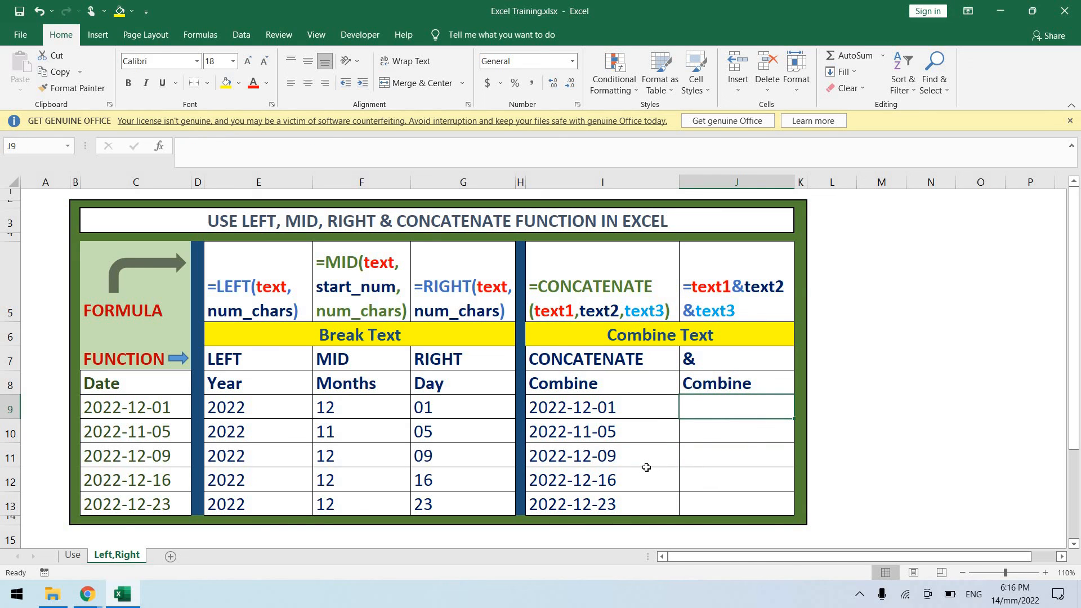
pyautogui.write('=')
pyautogui.press('Left')
pyautogui.press('Left')
pyautogui.press('Left')
pyautogui.press('Left')
pyautogui.press('Left')
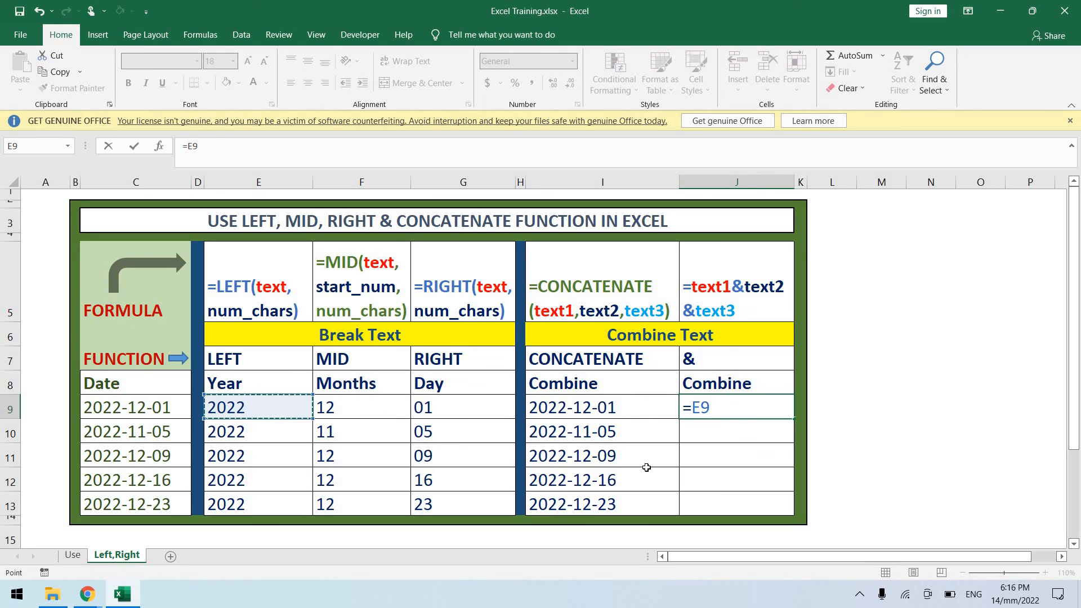
# Append the month in F9 and the day in G9 with &, completing the J9 formula as =E9&F9&G9.
pyautogui.write('&')
pyautogui.press('Left')
pyautogui.press('Left')
pyautogui.press('Left')
pyautogui.press('Left')
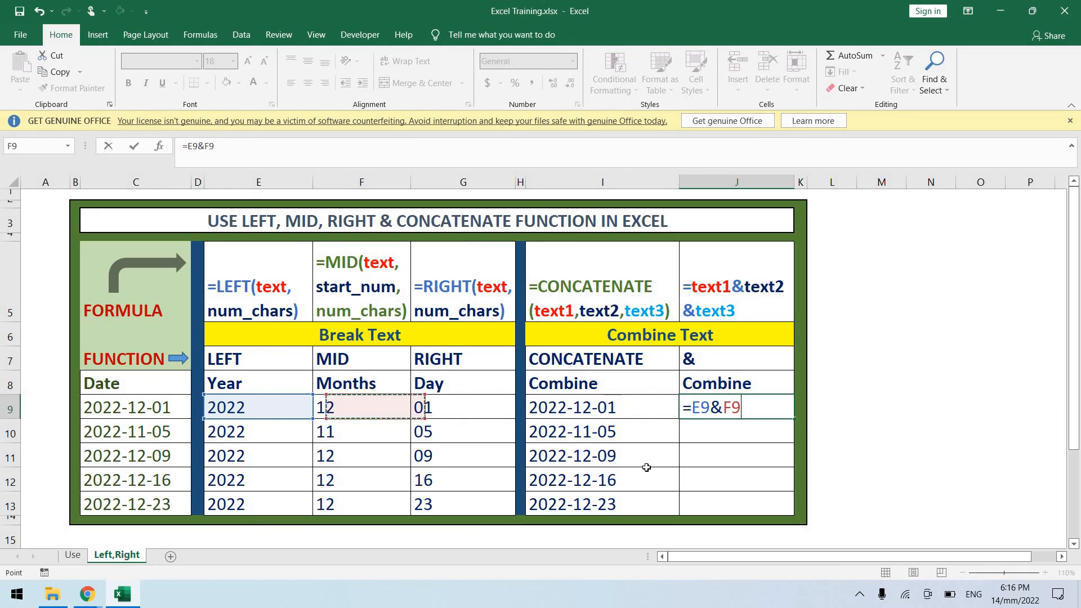
pyautogui.write('&')
pyautogui.press('Left')
pyautogui.press('Left')
pyautogui.press('Left')
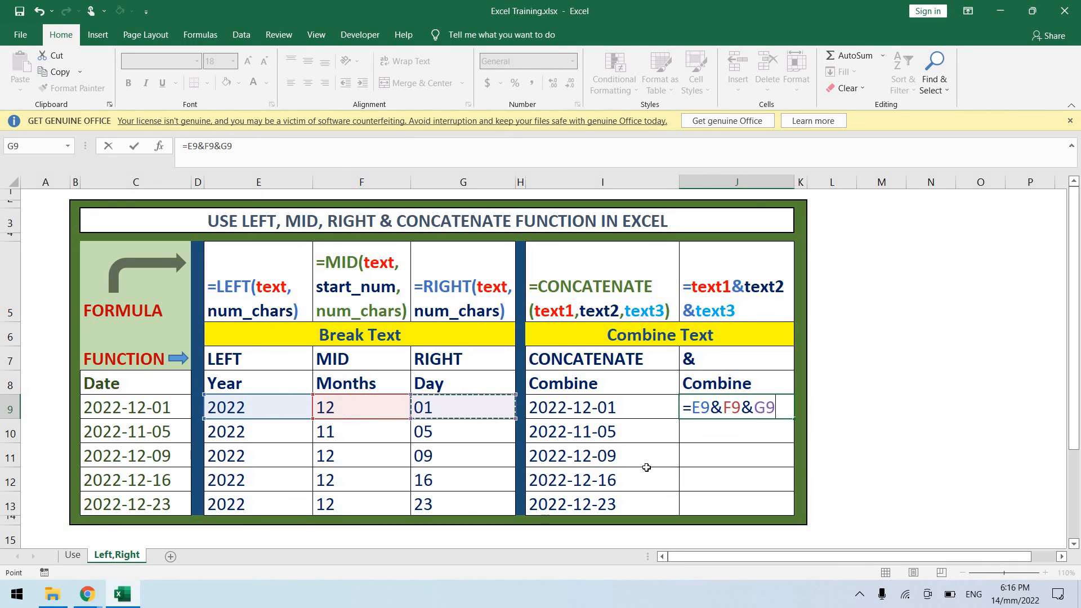
pyautogui.press('Return')
pyautogui.press('Up')
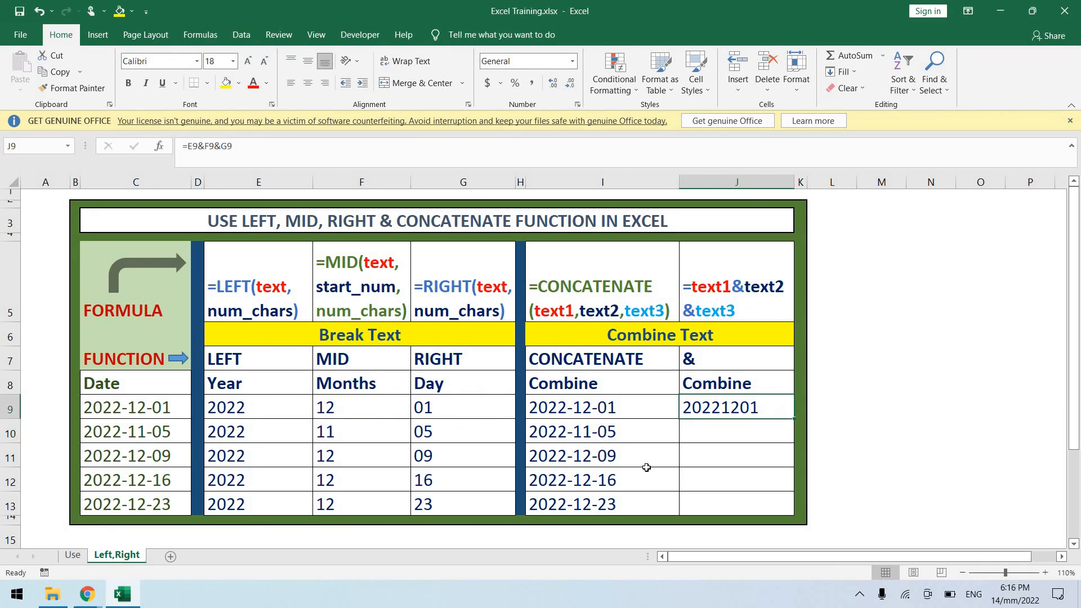
# Compare the combined result in J9 with the separate year, month and day cells of row 9.
pyautogui.press('Left')
pyautogui.press('Left')
pyautogui.press('Left')
pyautogui.press('Left')
pyautogui.press('Left')
pyautogui.press('Right')
pyautogui.press('Up')
pyautogui.press('Right')
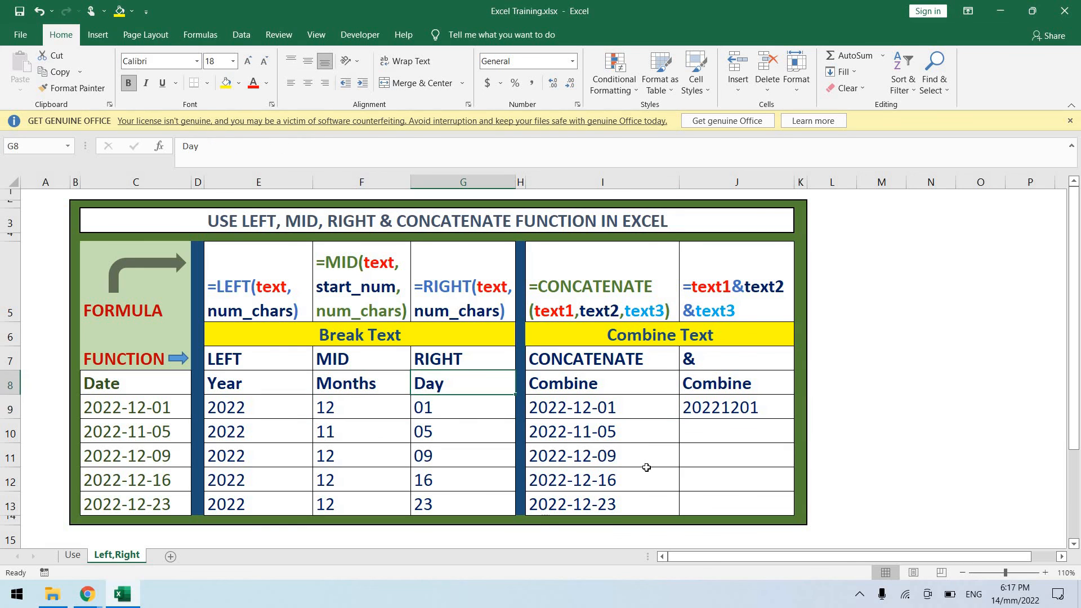
pyautogui.press('Down')
pyautogui.press('Right')
pyautogui.press('Right')
pyautogui.press('Right')
pyautogui.press('Right')
pyautogui.press('Left')
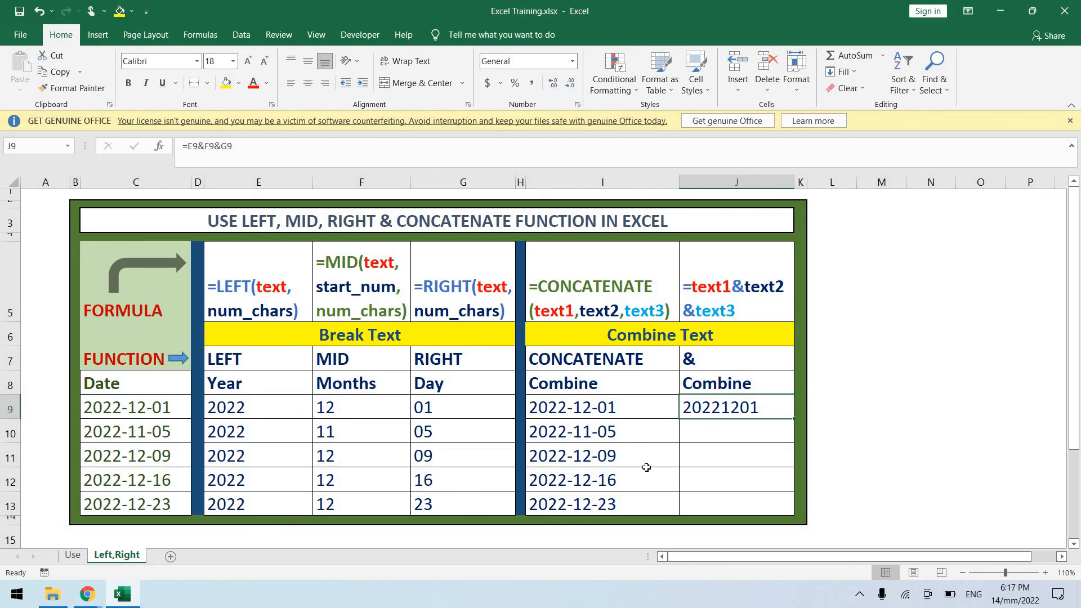
# Add quoted hyphen separators to the J9 formula so it reads =E9&"-"&F9&"-"&G9.
pyautogui.press('F2')
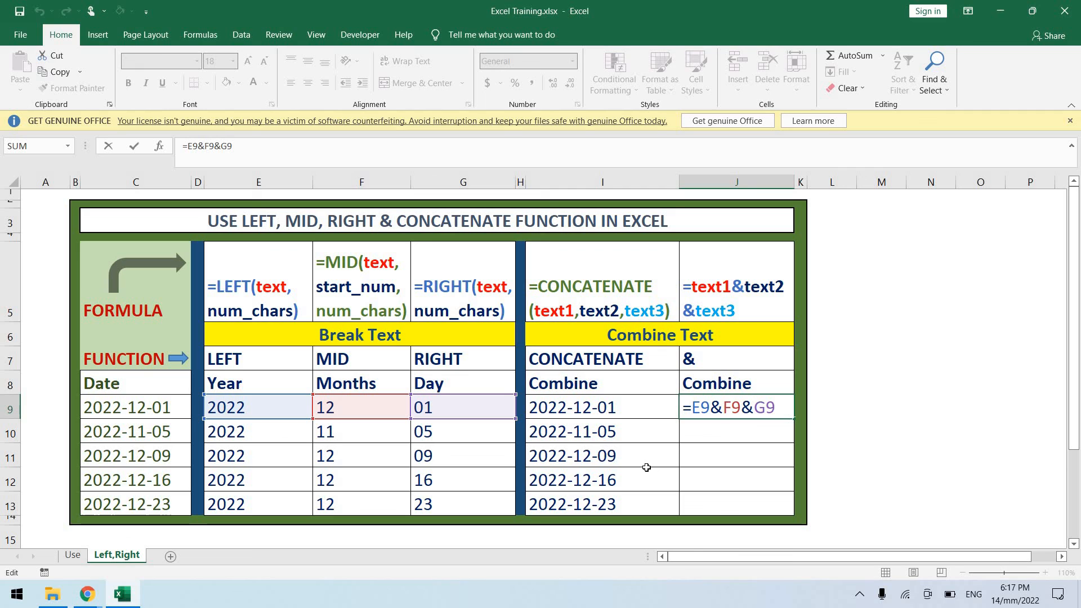
pyautogui.press('Left')
pyautogui.write('&')
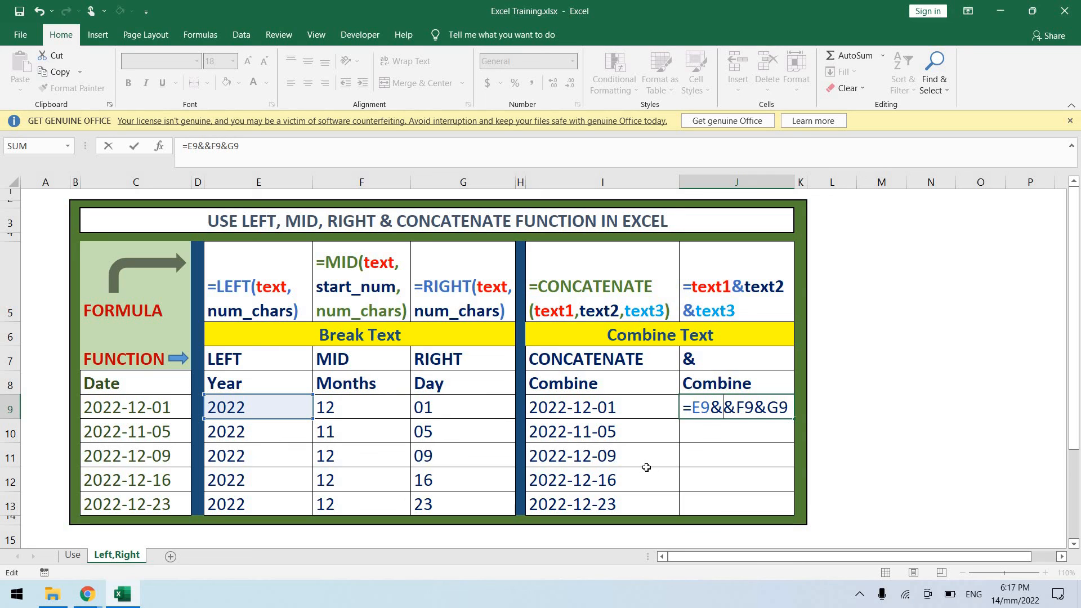
pyautogui.write('-')
pyautogui.press('Left')
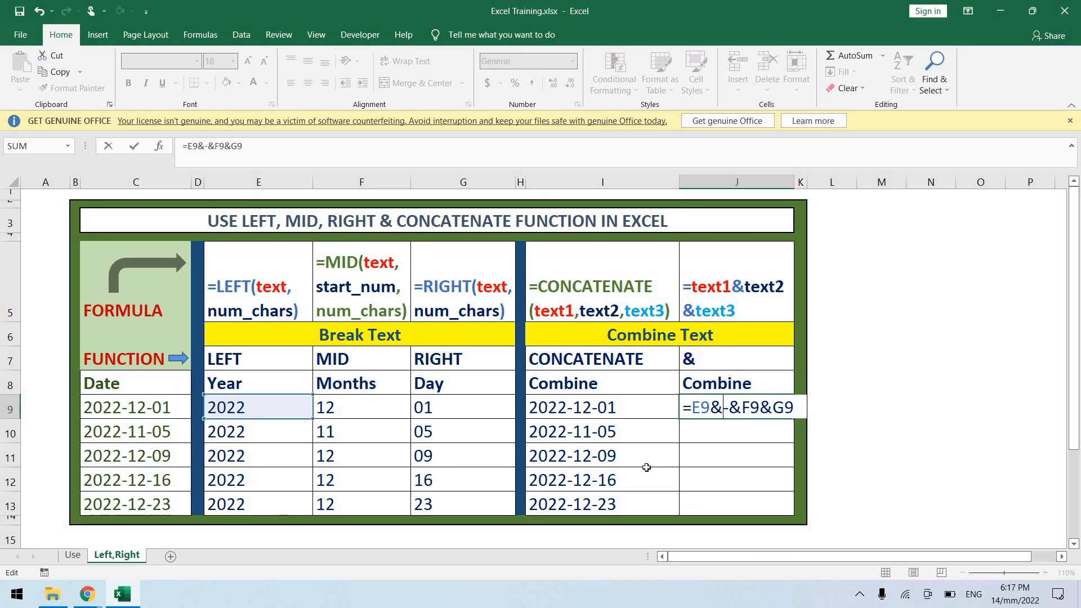
pyautogui.write('"-')
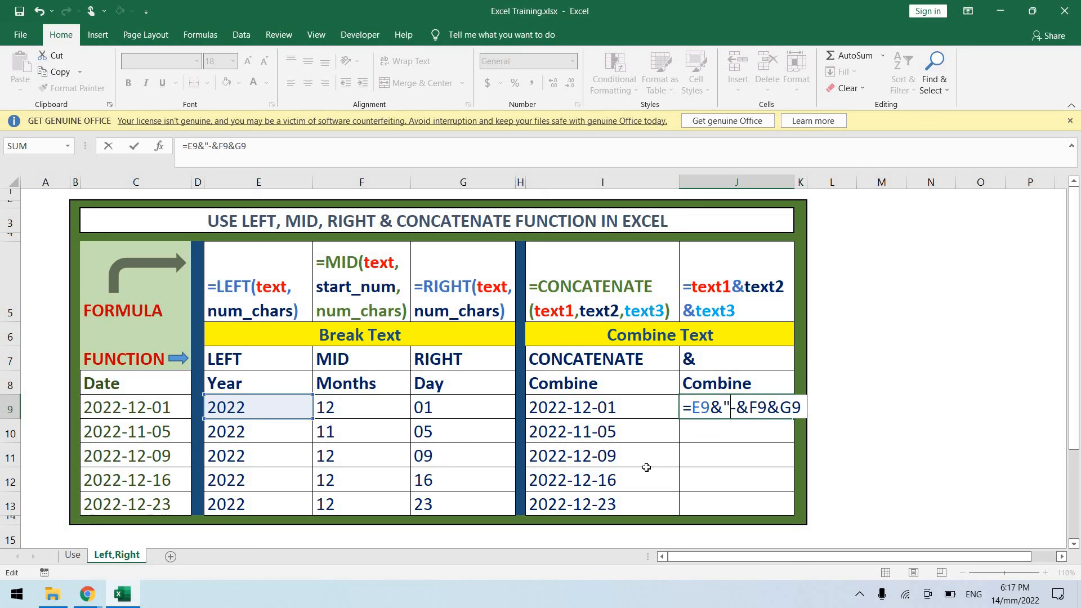
pyautogui.write('"')
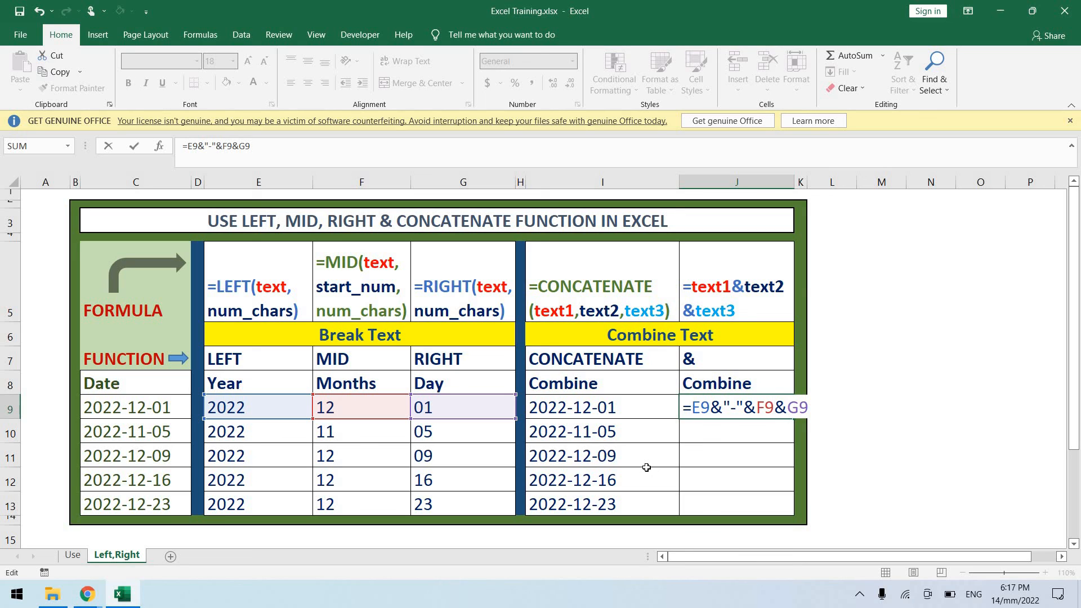
pyautogui.write('&F9&')
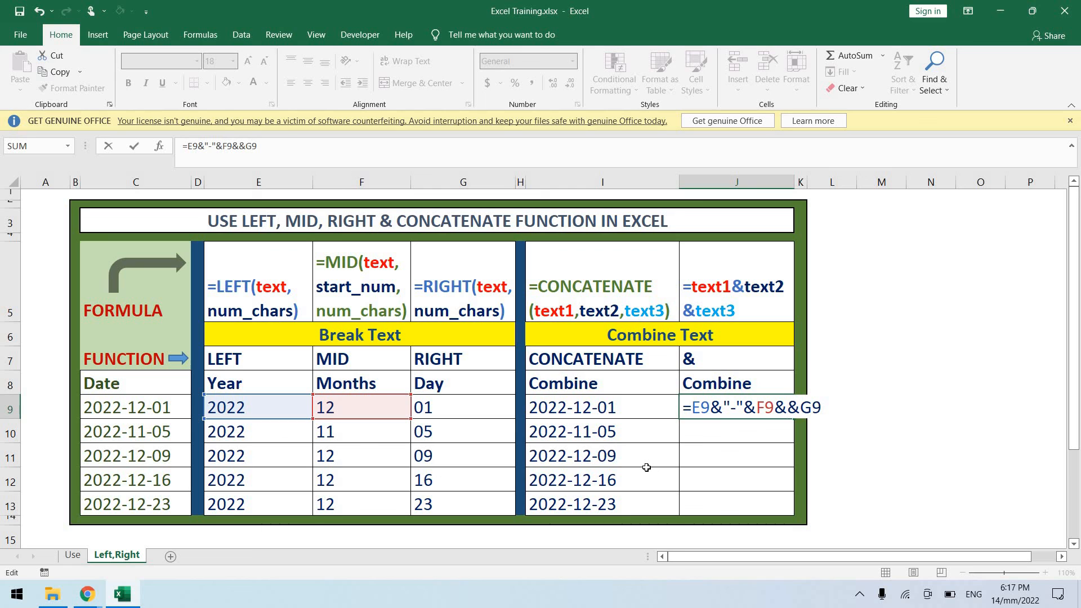
pyautogui.write('"-')
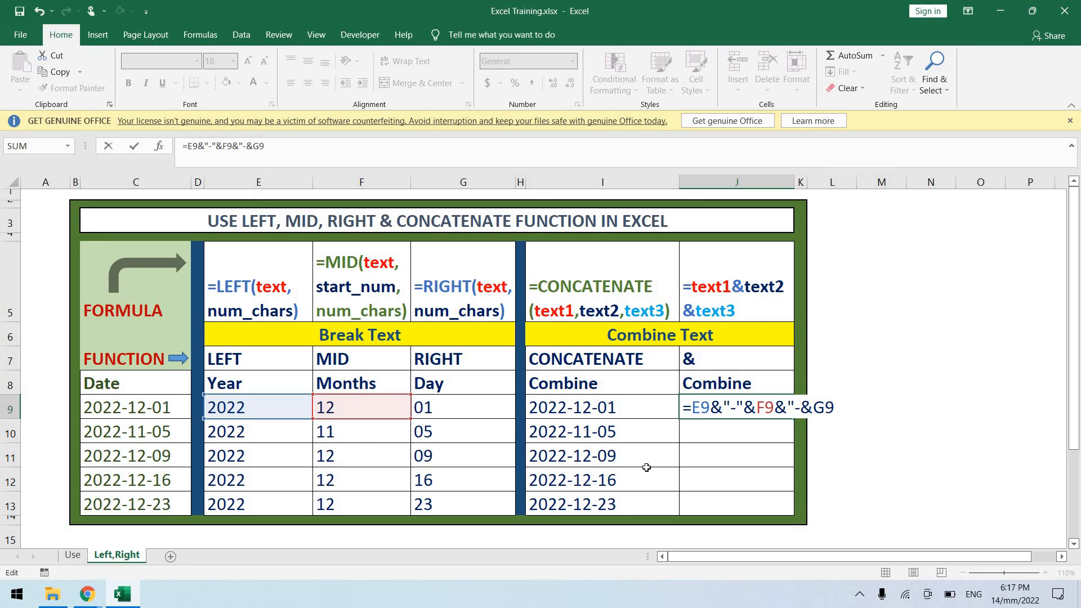
pyautogui.write('"')
pyautogui.press('Return')
pyautogui.press('Up')
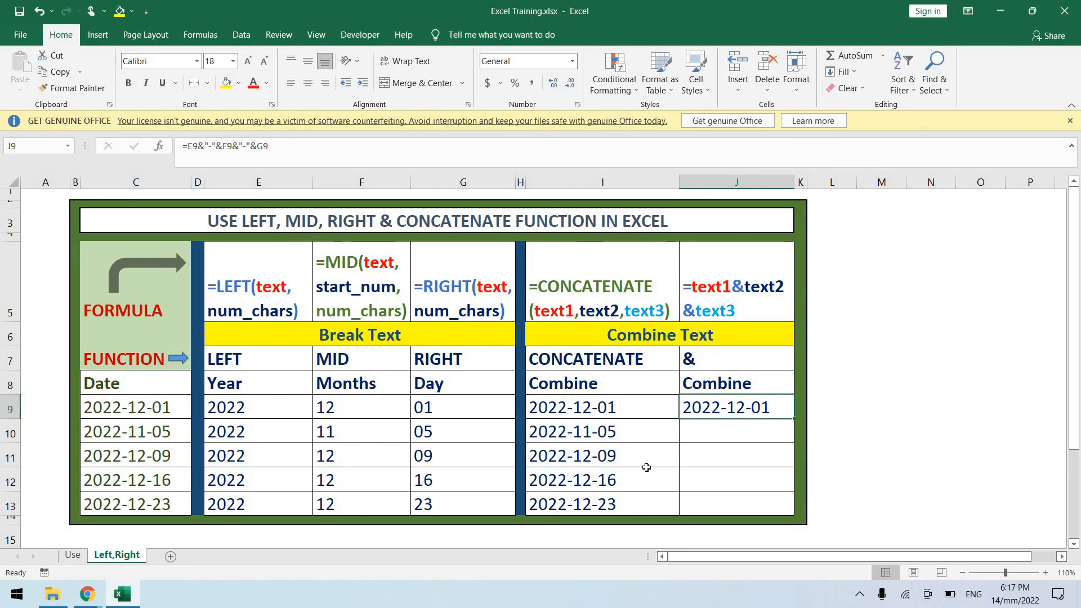
# Copy the & formula from J9 into J10:J13 to fill the second Combine column.
pyautogui.hotkey('ctrl', 'c')
pyautogui.press('Down')
pyautogui.hotkey('shift', 'Down')
pyautogui.hotkey('shift', 'Down')
pyautogui.hotkey('shift', 'Down')
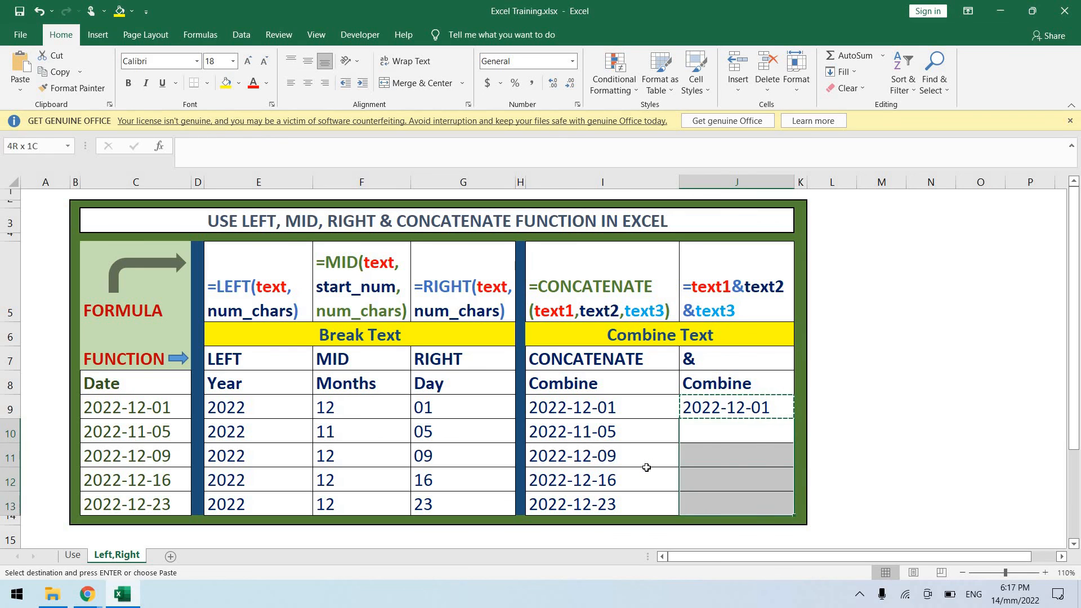
pyautogui.press('Return')
# Review the completed table, including the LEFT syntax in E5 and the year formula in E11.
pyautogui.press('Up')
pyautogui.press('Up')
pyautogui.press('Left')
pyautogui.press('Left')
pyautogui.press('Left')
pyautogui.press('Left')
pyautogui.press('Left')
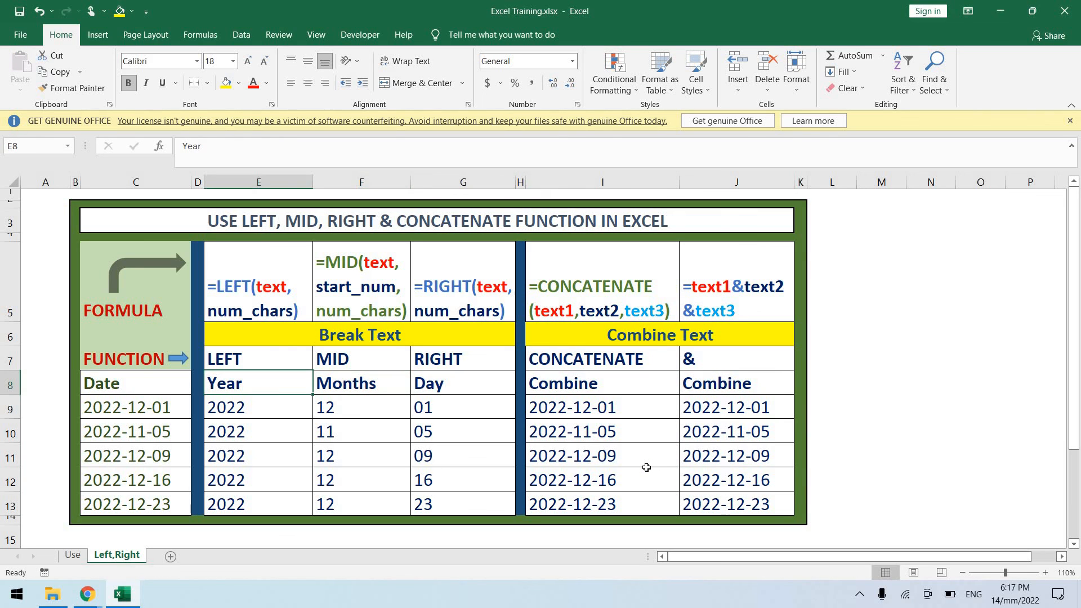
pyautogui.press('Up')
pyautogui.press('Up')
pyautogui.press('Up')
pyautogui.press('Left')
pyautogui.press('Right')
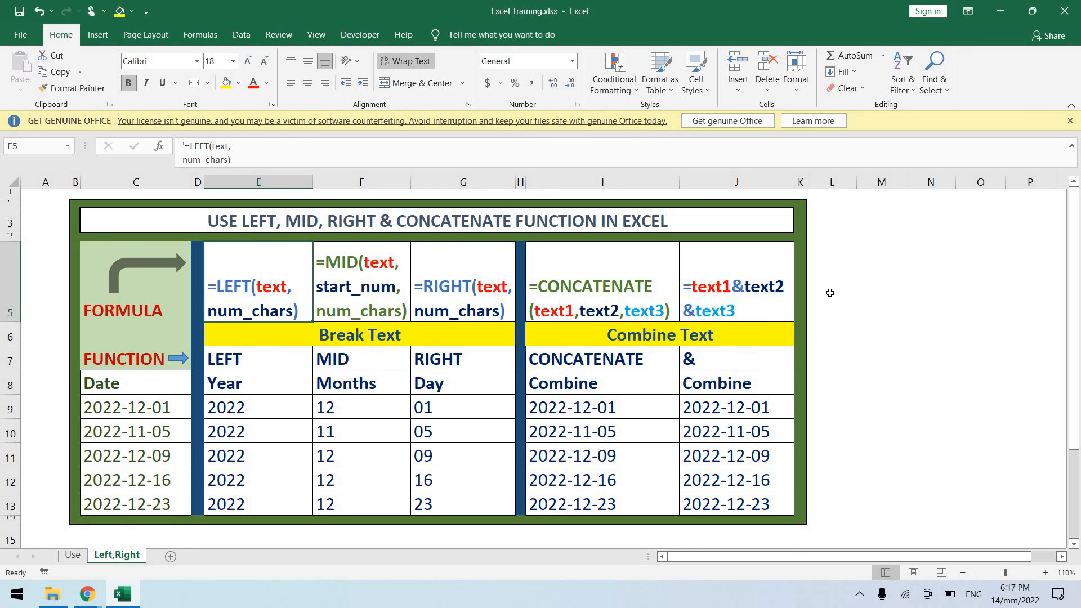
pyautogui.click(299, 449)
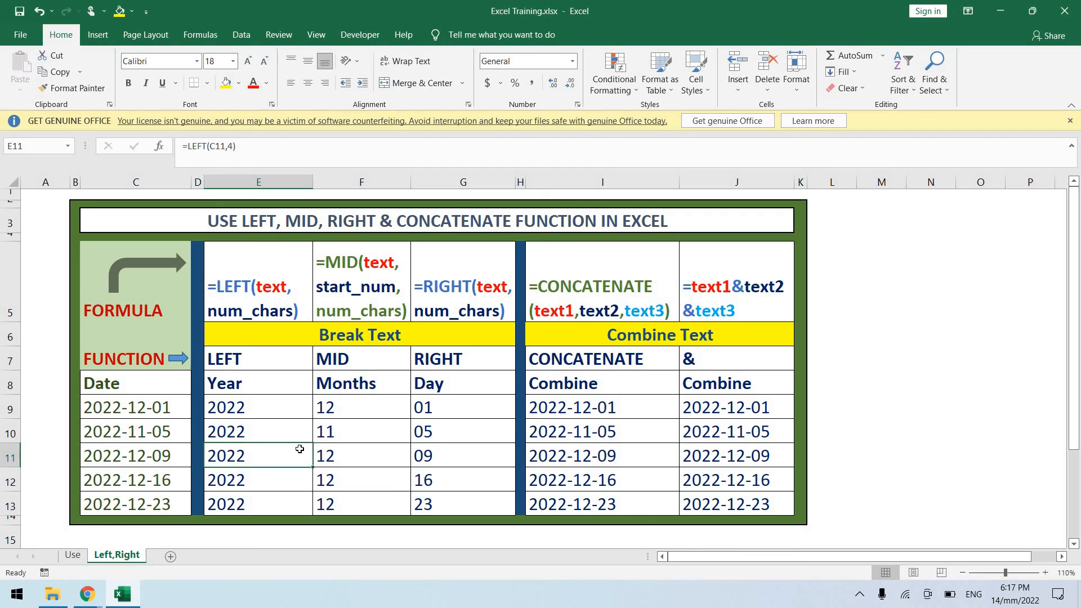